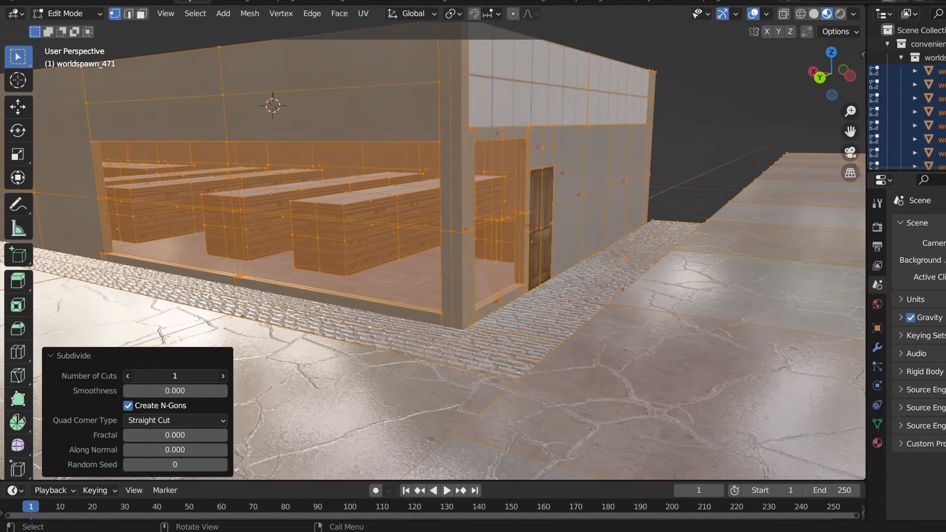
Step: Increase the number of cuts for subdividing the convenience store mesh
left_click_drag(175, 376, 204, 376)
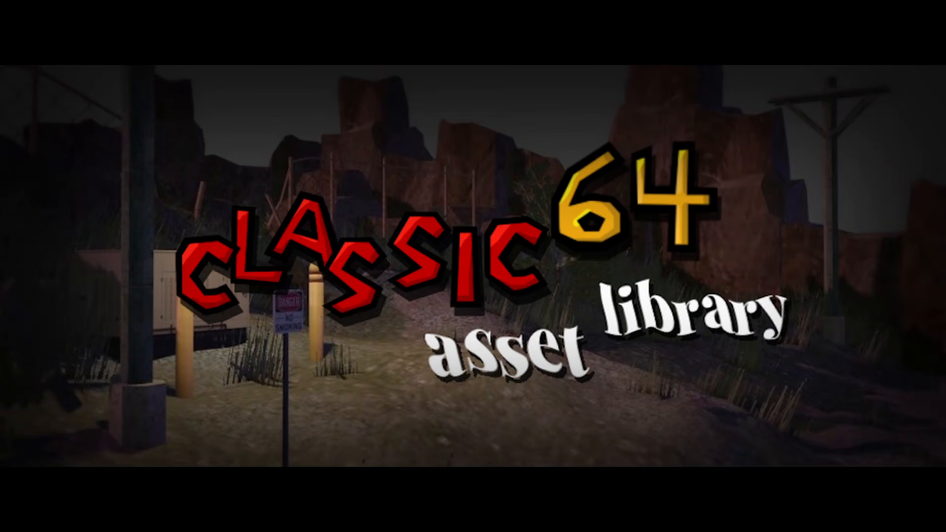
Step: In the browser, look through the Classic 64 Asset Pack downloads and the free PSX game assets on itch.io
middle_click(875, 187)
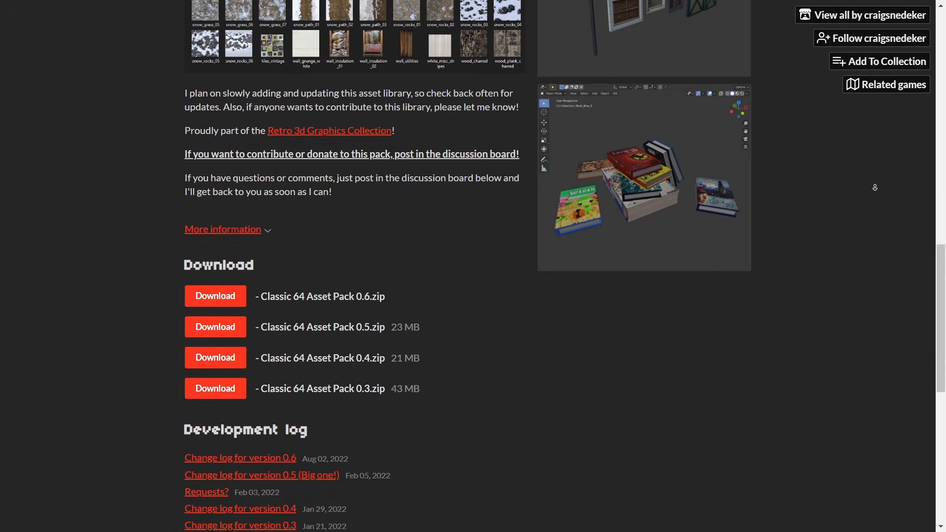
middle_click(876, 187)
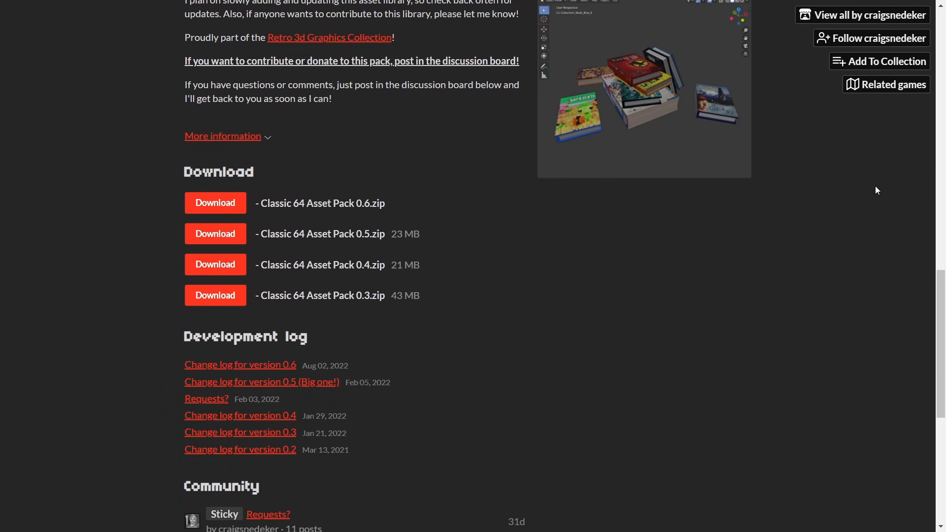
scroll(876, 187, "down", 2)
scroll(876, 188, "down", 1)
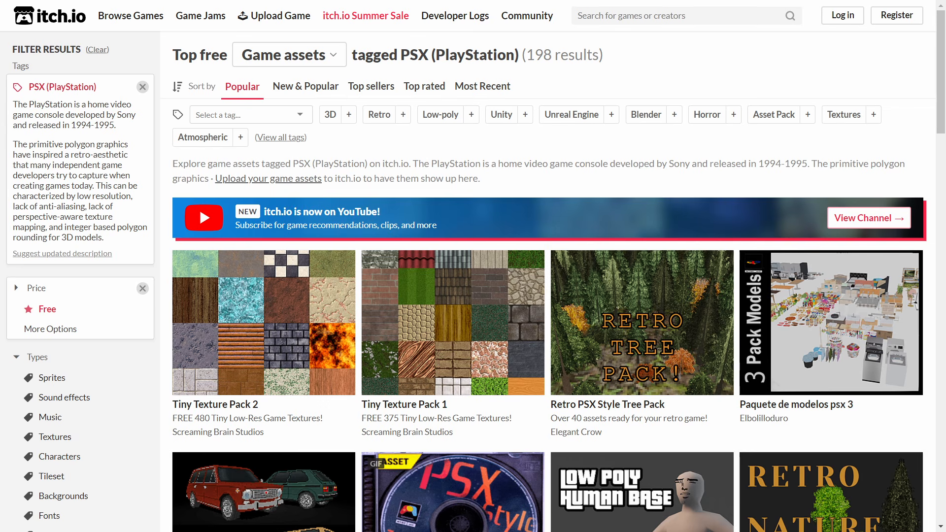
scroll(945, 205, "down", 4)
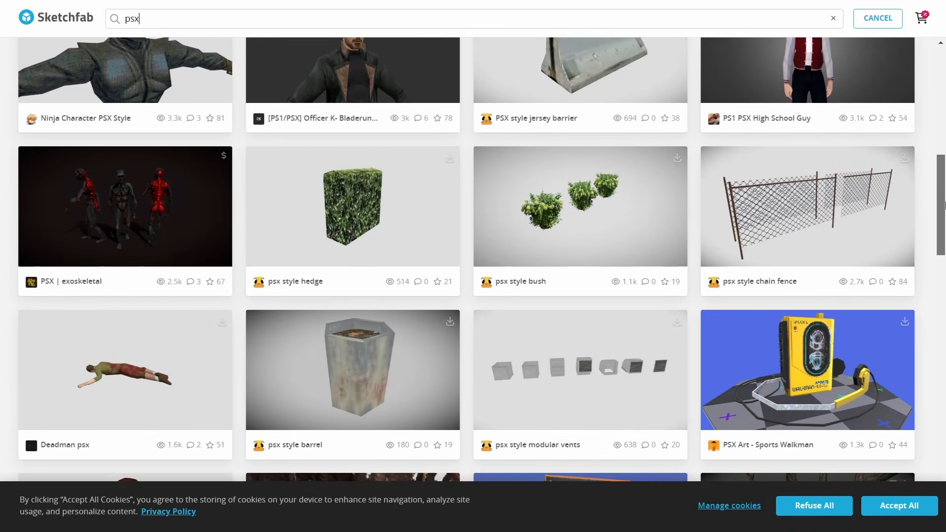
Step: Limit the Sketchfab search results for psx to downloadable models and look through them
left_click_drag(945, 206, 945, 341)
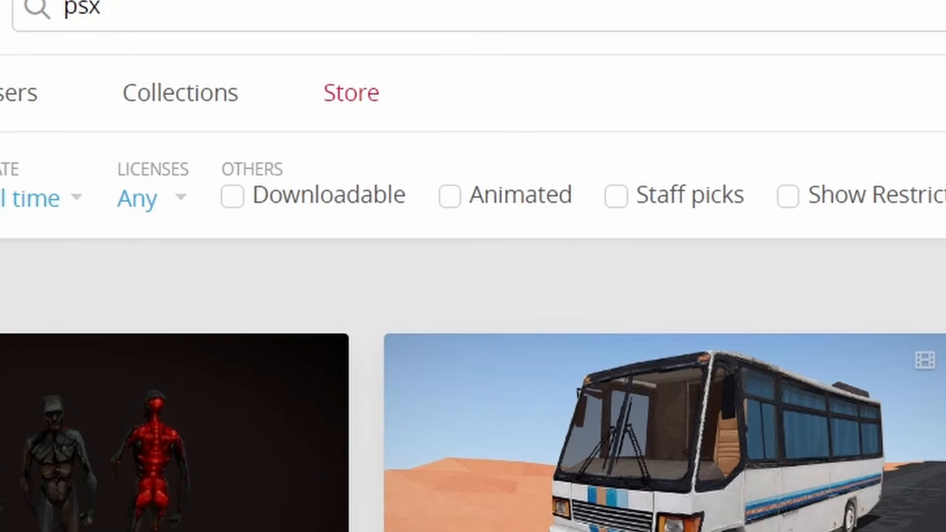
left_click(242, 206)
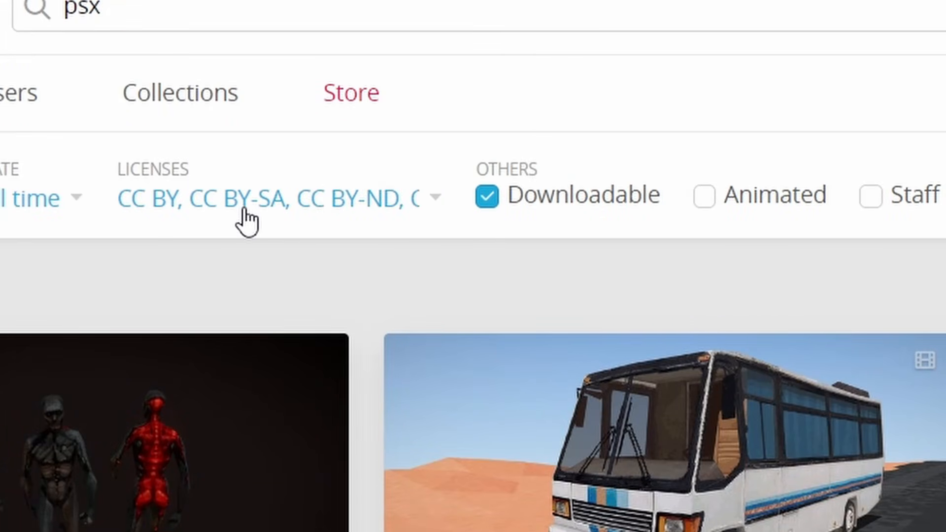
left_click(249, 223)
left_click(274, 207)
scroll(714, 384, "down", 8)
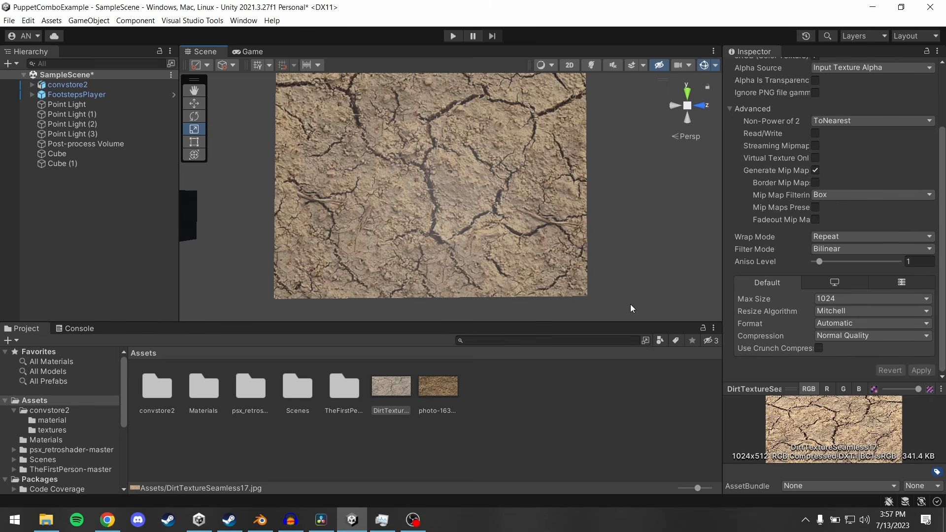
Step: In Unity, set the DirtTextureSeamless17 texture's max size to 128 and apply the import change
left_click(824, 301)
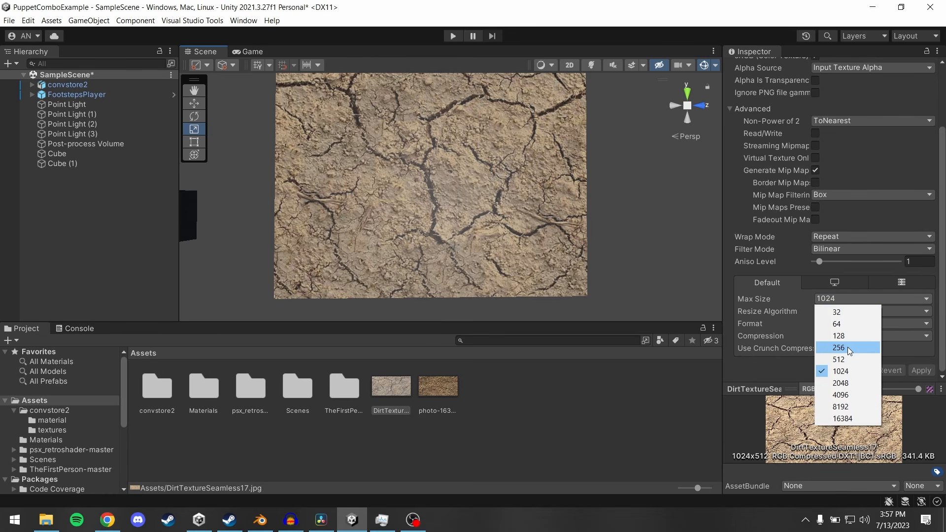
left_click(840, 336)
left_click(921, 371)
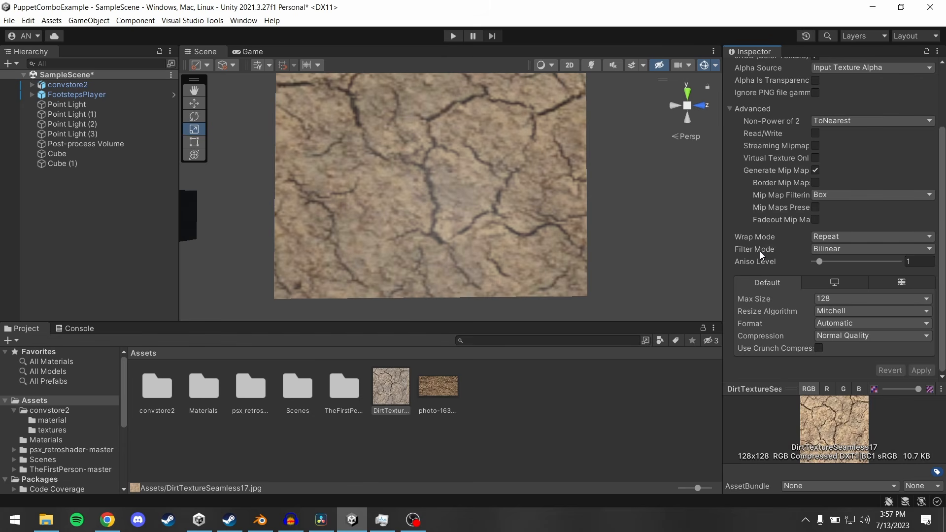
Step: Set the dirt texture's filter mode to Point (no filter) and apply it
left_click(820, 250)
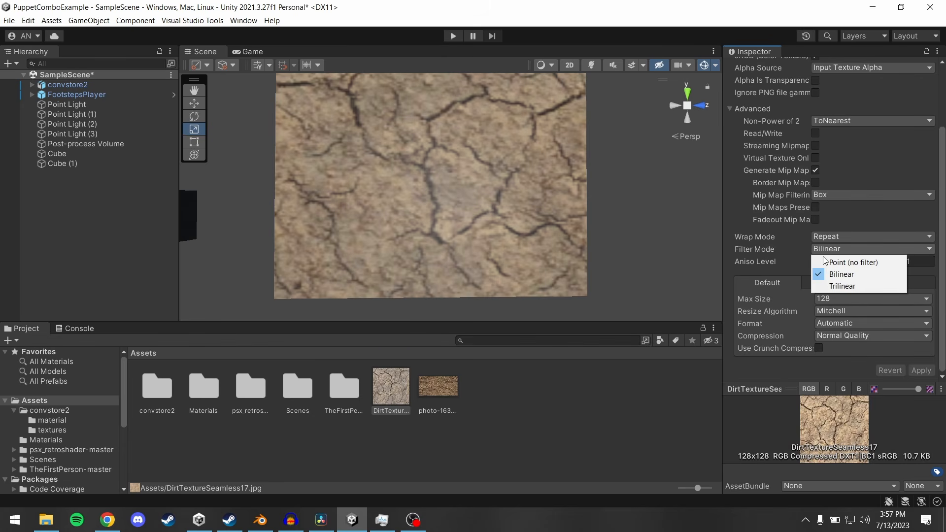
left_click(841, 263)
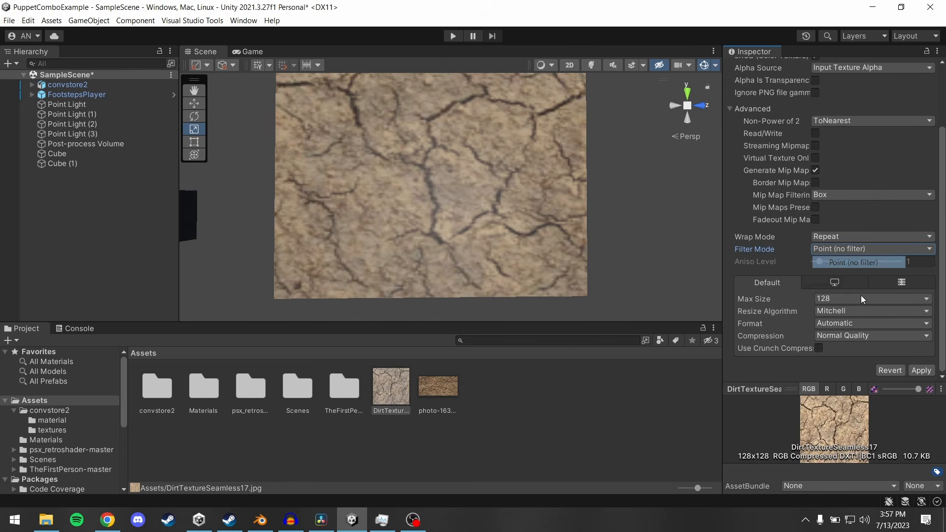
left_click(917, 372)
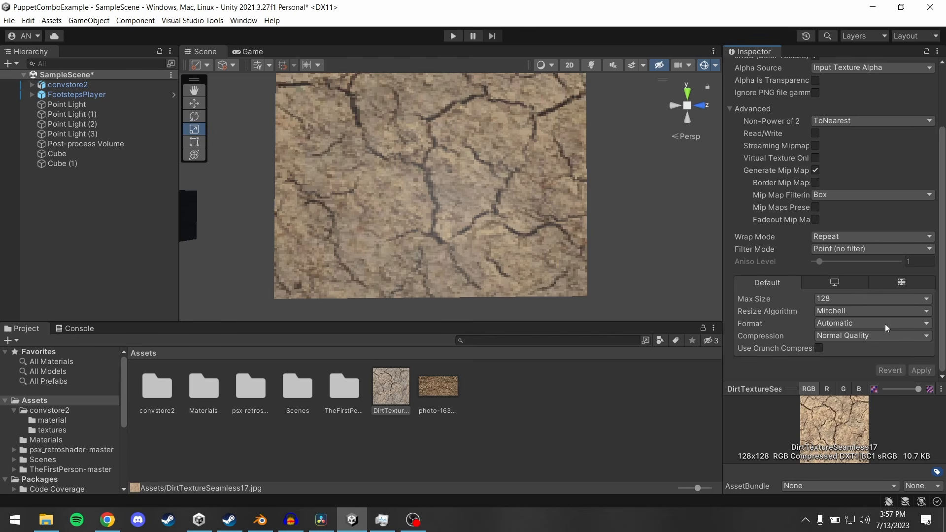
Step: Set the dirt texture's resize algorithm to Bilinear and apply it
left_click(846, 309)
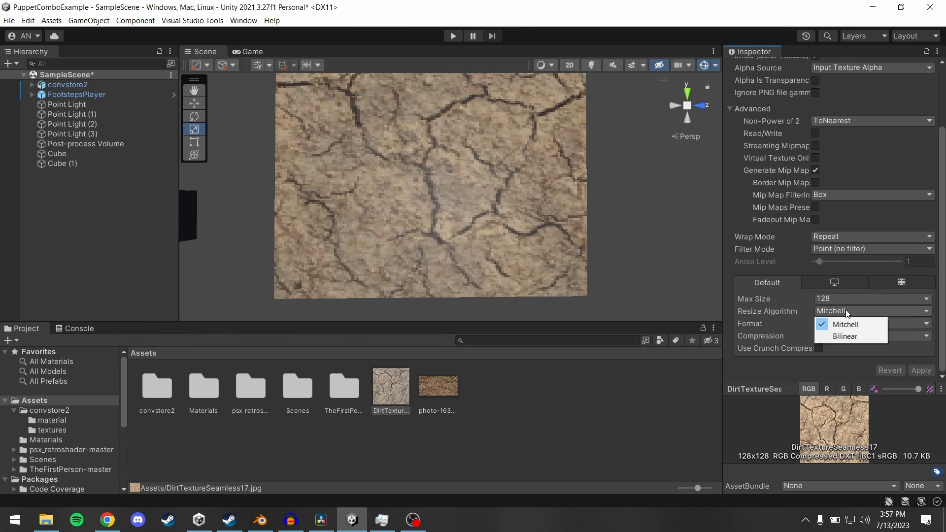
left_click(849, 333)
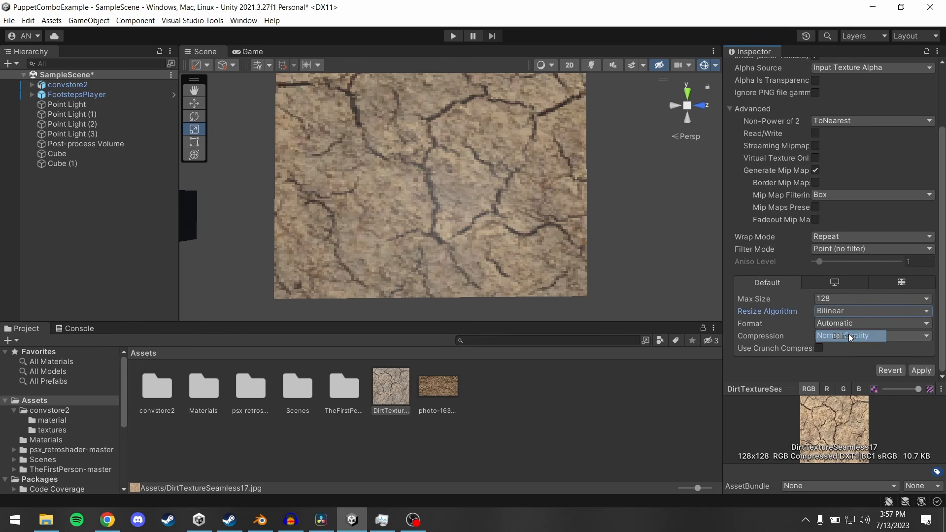
left_click(915, 371)
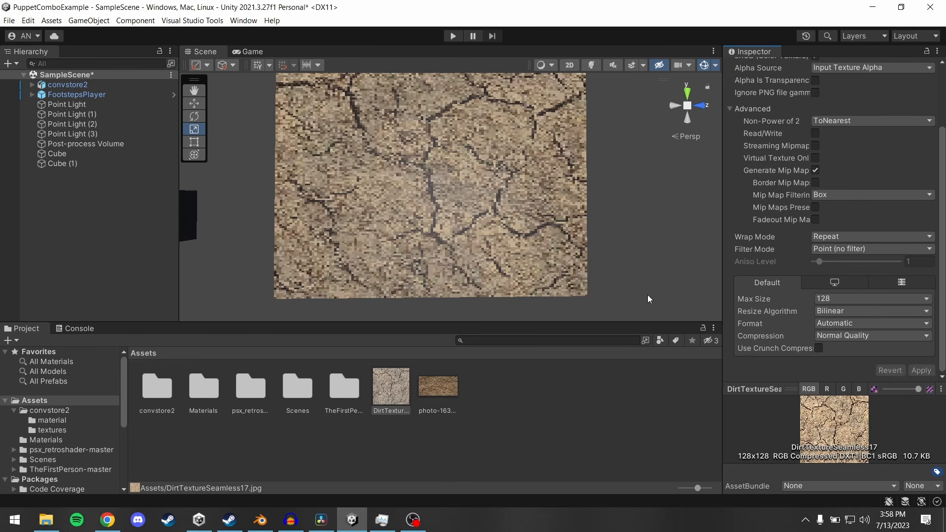
Step: Stretch the dirt-textured Cube (1) along its X axis into a much longer beam
right_click_drag(622, 261, 610, 283)
key("e")
left_click(539, 271)
right_click_drag(538, 196, 471, 214)
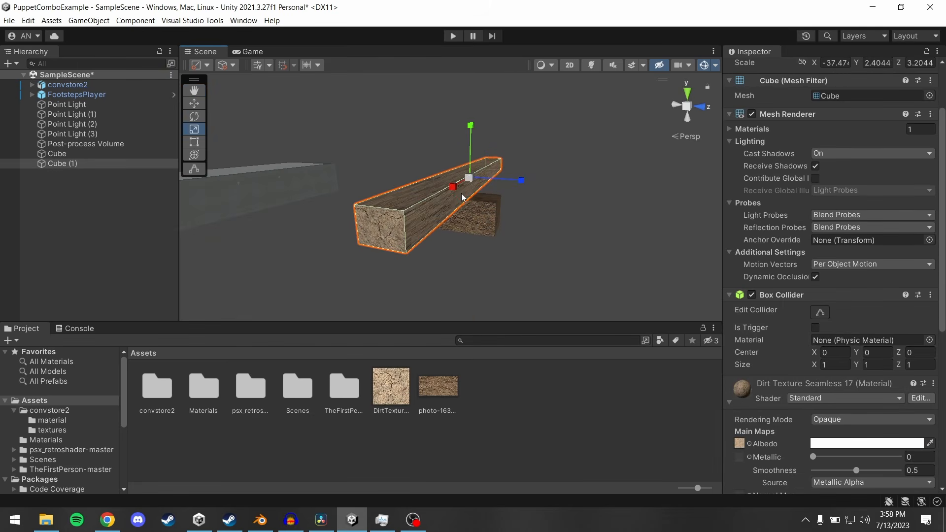
left_click_drag(451, 189, 430, 214)
right_click_drag(432, 215, 511, 207)
left_click(511, 207)
Step: Turn off mip map generation for the dirt texture and apply the import change
left_click(397, 392)
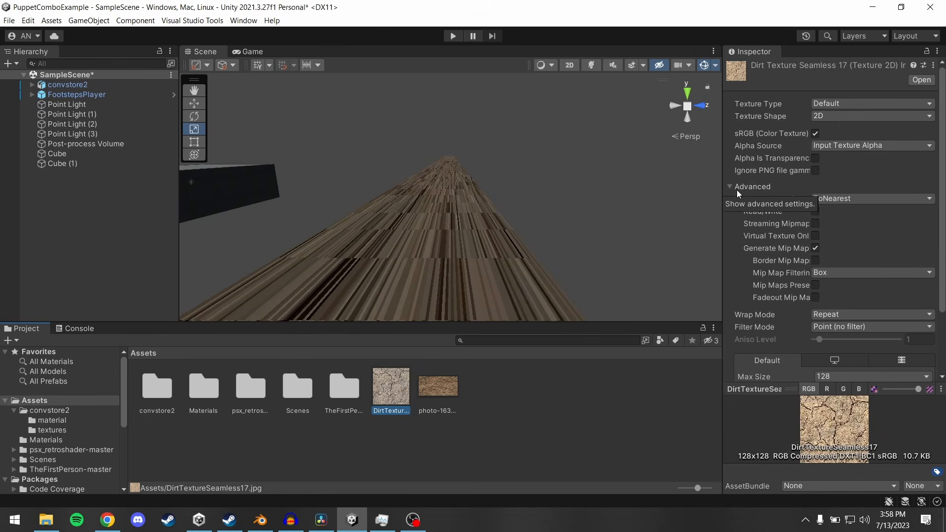
left_click(815, 248)
scroll(871, 285, "down", 2)
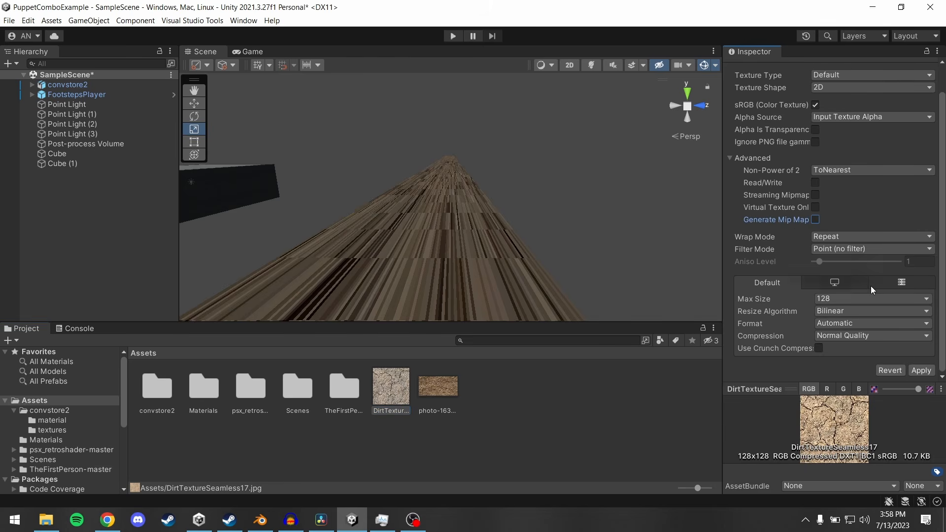
left_click(918, 372)
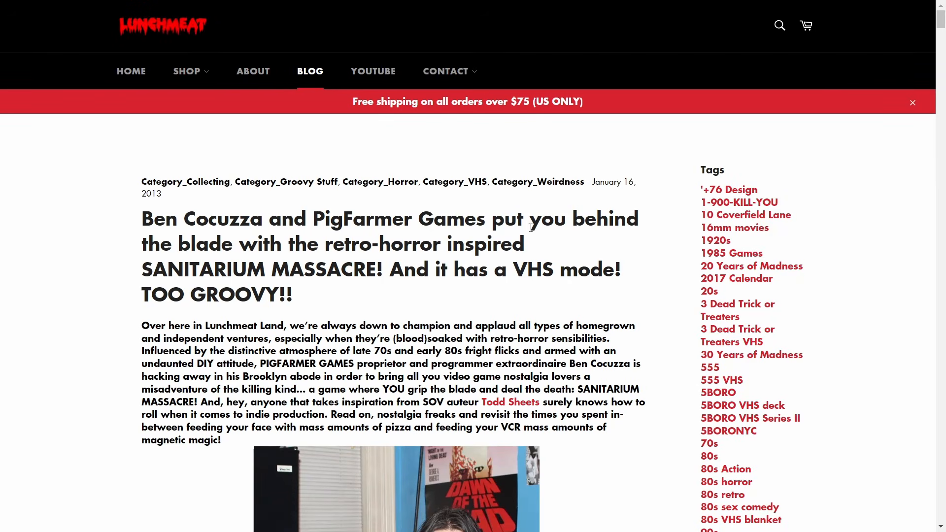
Step: In the Lunchmeat blog interview about Sanitarium Massacre, find and highlight the question about the game's synth score
left_click_drag(940, 22, 942, 123)
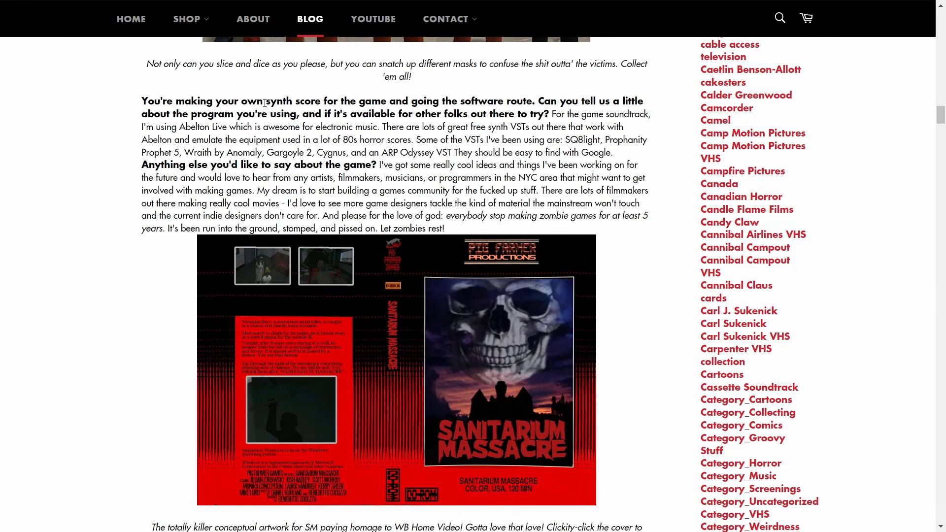
left_click_drag(262, 101, 546, 115)
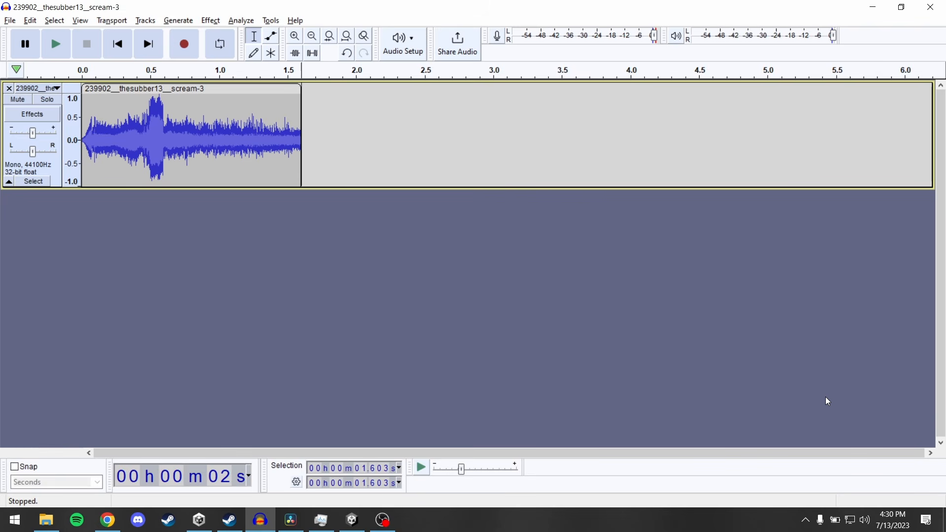
Step: In Audacity, play the unedited scream clip from its start
key("space")
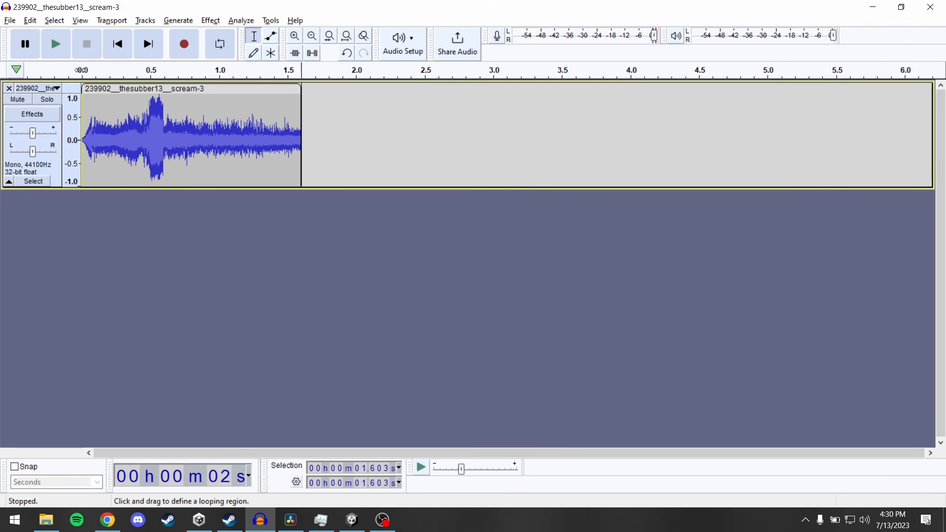
left_click(80, 70)
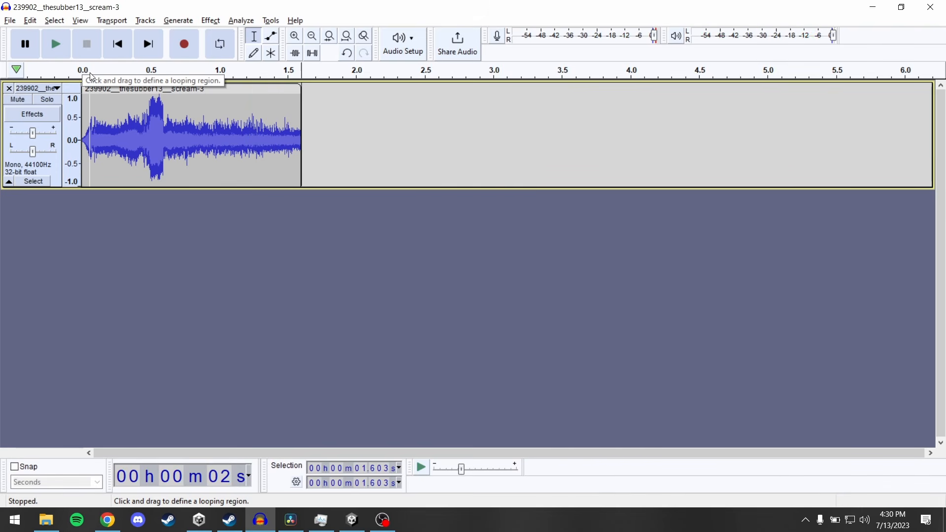
Step: Amplify the entire scream clip by 30 dB with clipping allowed, and play the result
key("ctrl+a")
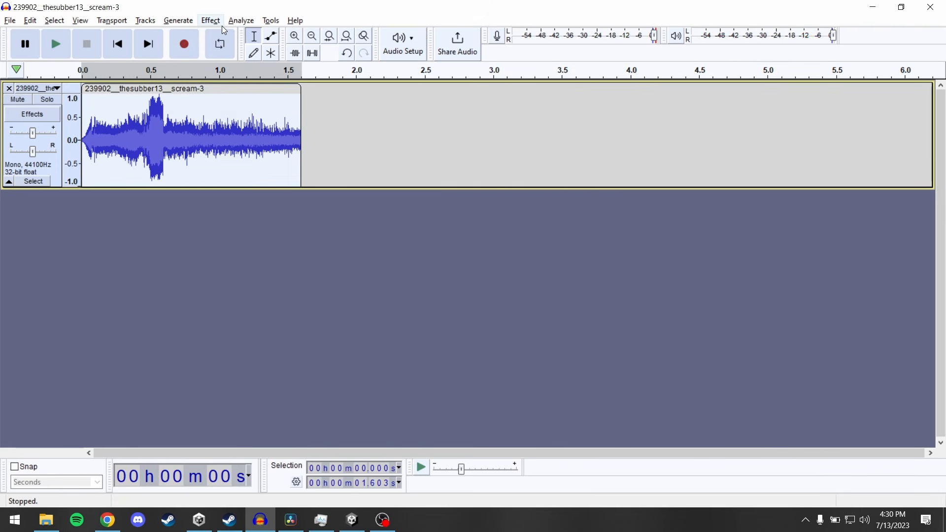
left_click(210, 20)
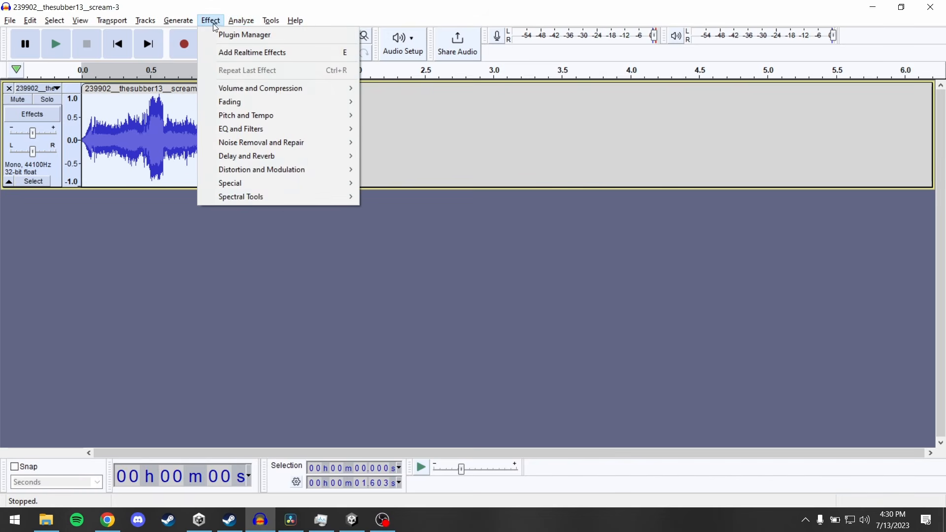
mouse_move(248, 89)
left_click(393, 88)
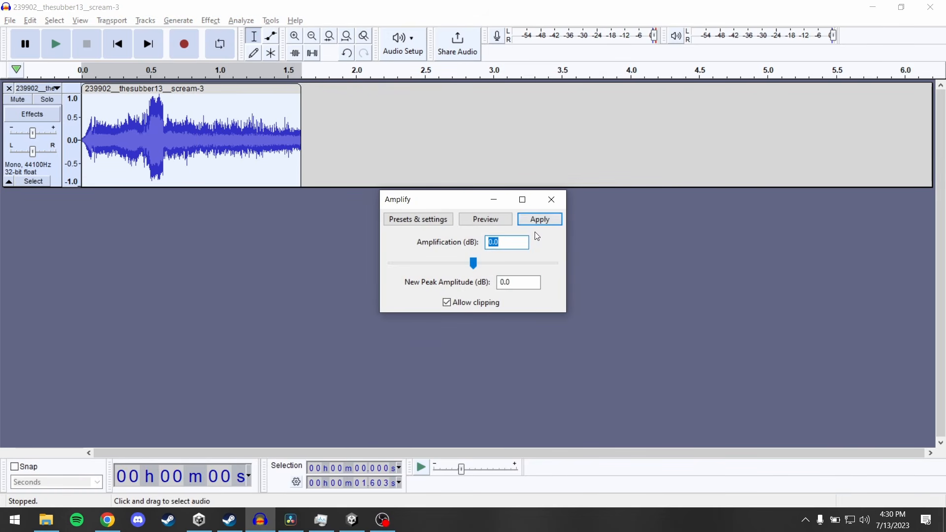
type("30")
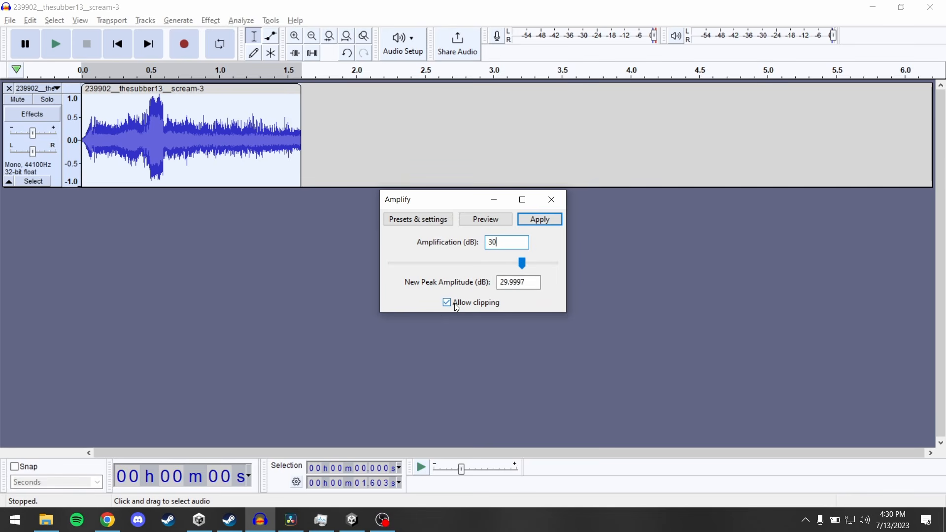
left_click(533, 220)
key("space")
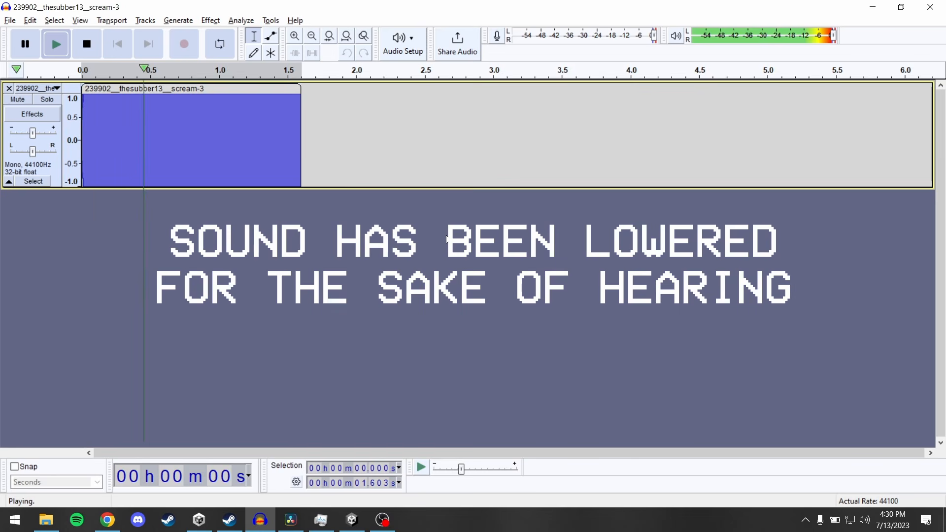
key("space")
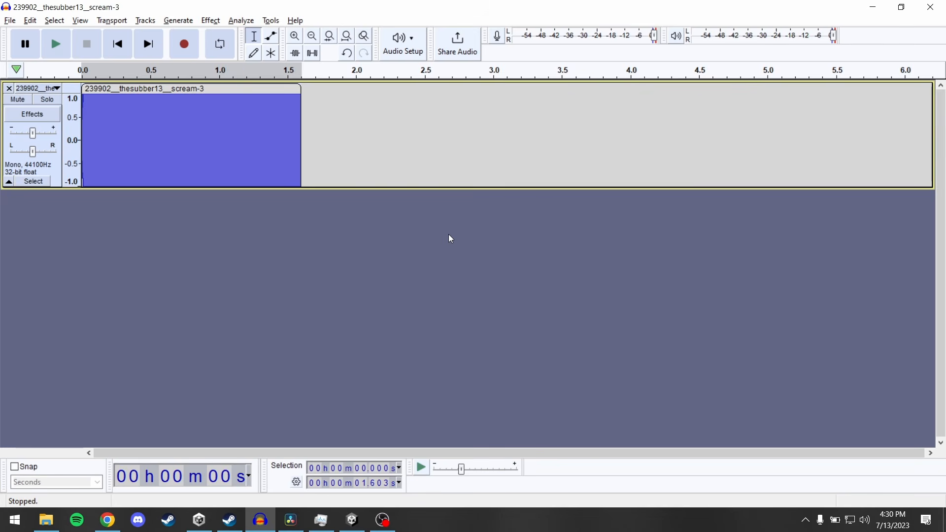
Step: Apply a low-pass filter at 1000 Hz with a 48 dB roll-off to the scream clip, and play the result
left_click(235, 20)
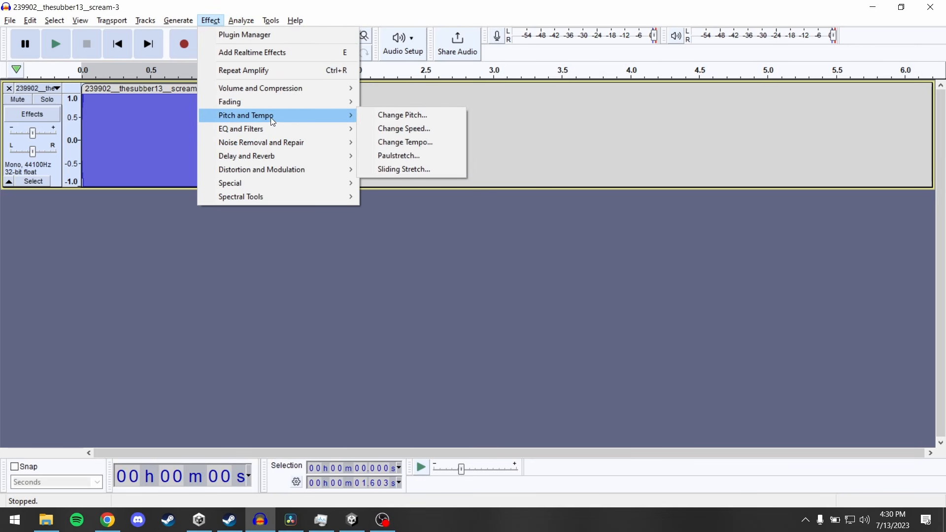
mouse_move(271, 128)
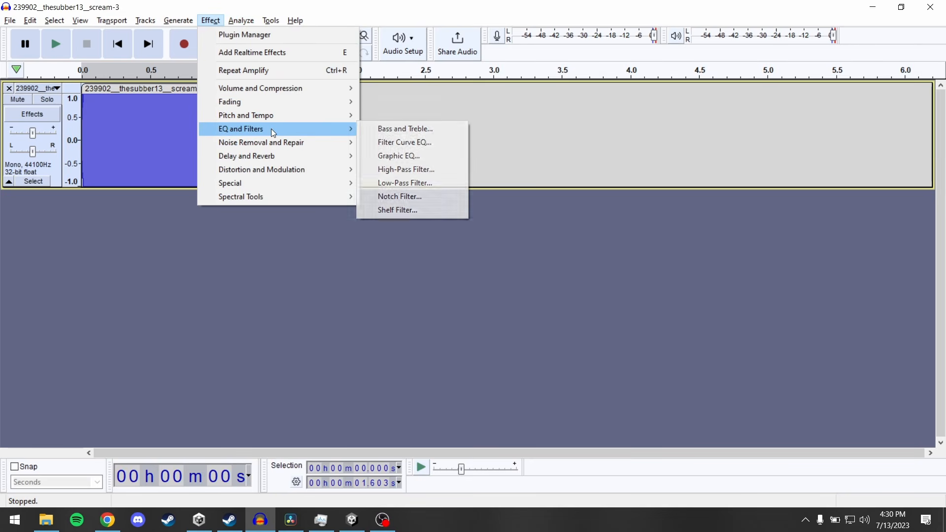
left_click(405, 183)
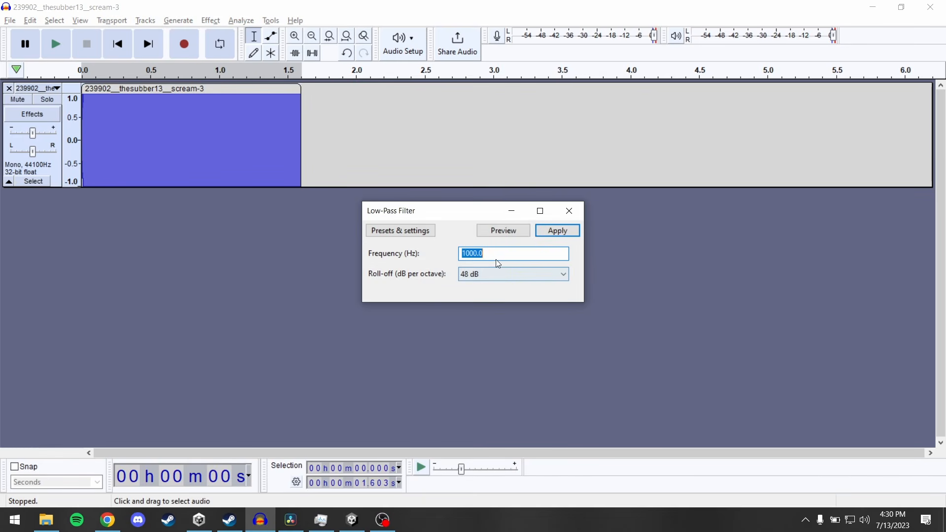
left_click(556, 231)
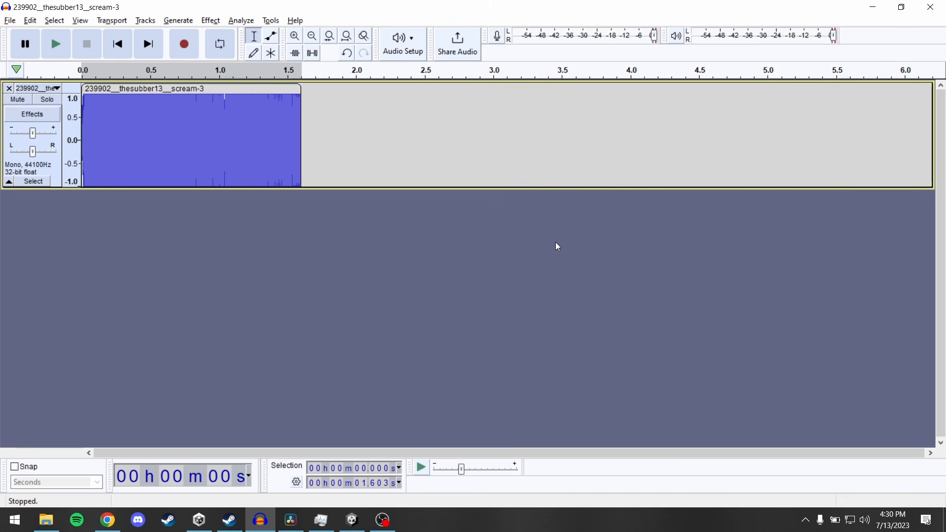
key("space")
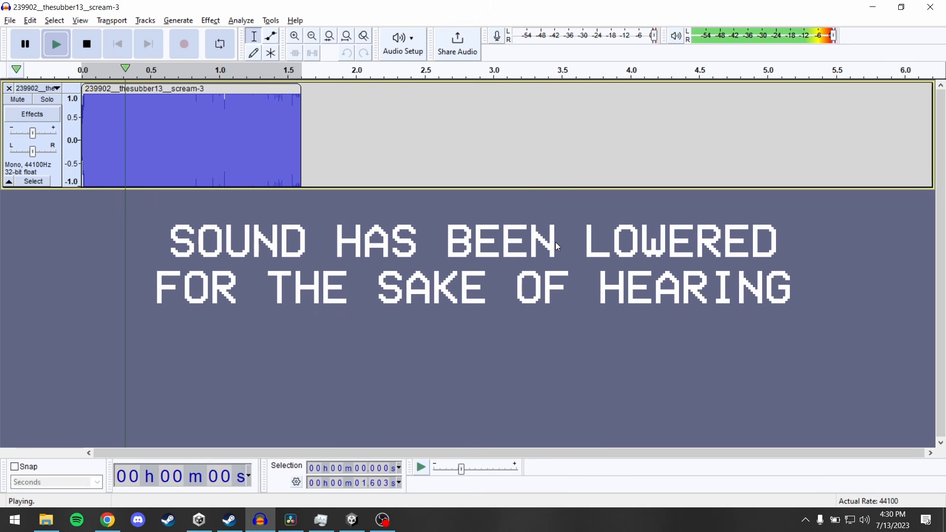
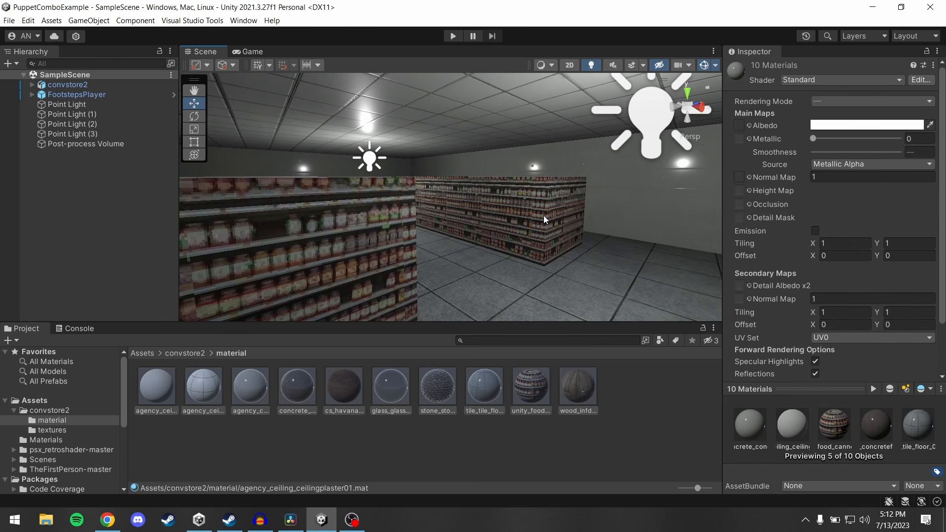
Step: In Unity, switch the ten selected convstore2 materials to the psx/vertexlit shader and inspect the warped shelf textures in the scene
left_click(797, 81)
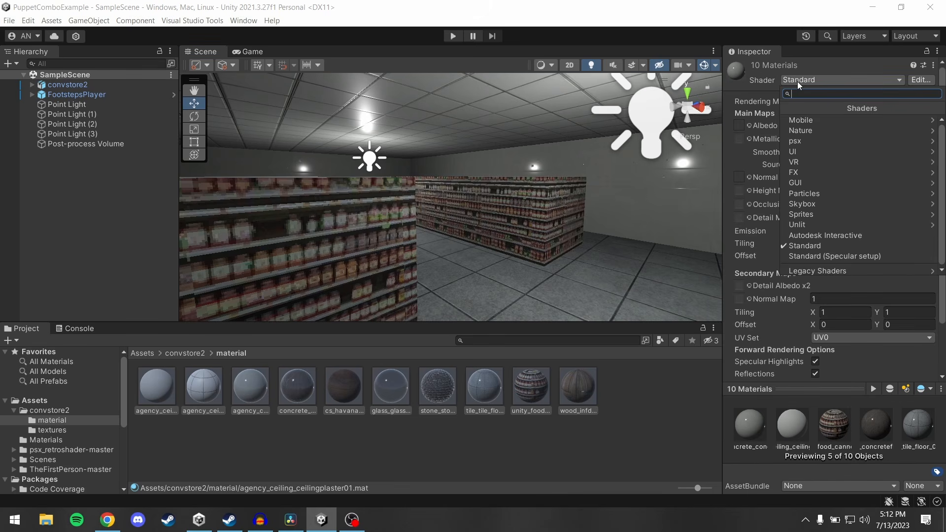
left_click(820, 141)
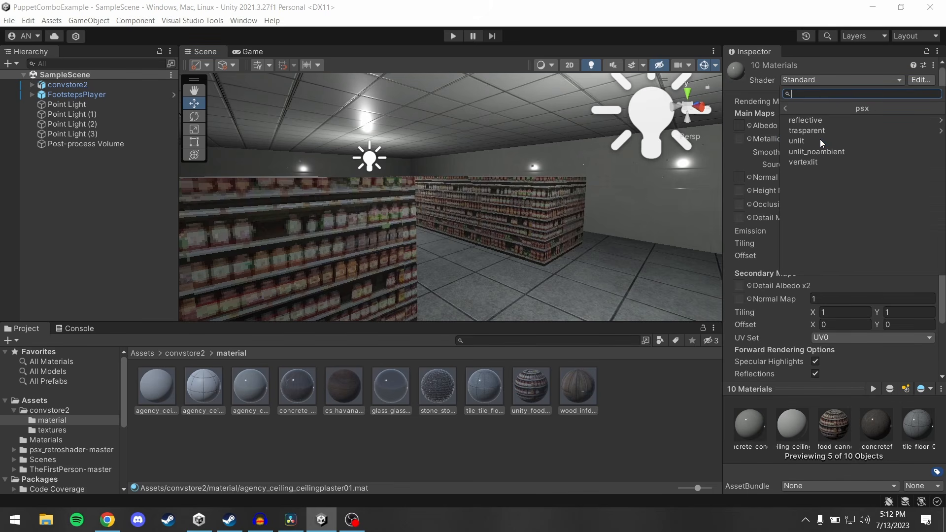
left_click(820, 162)
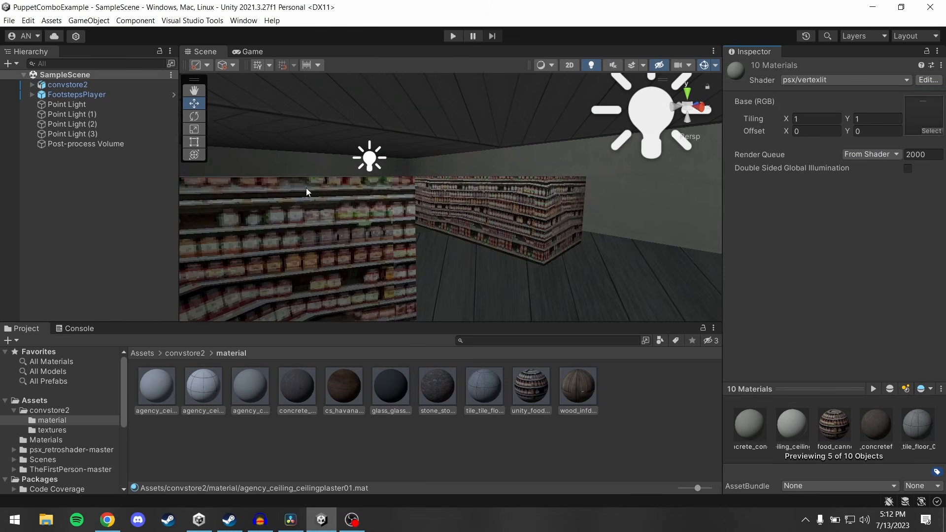
right_click_drag(308, 190, 394, 231)
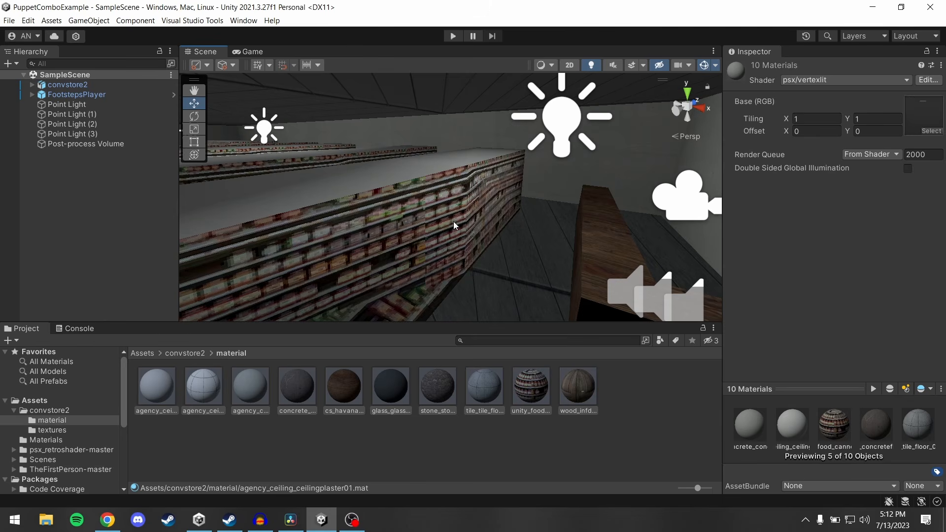
right_click_drag(454, 225, 327, 226)
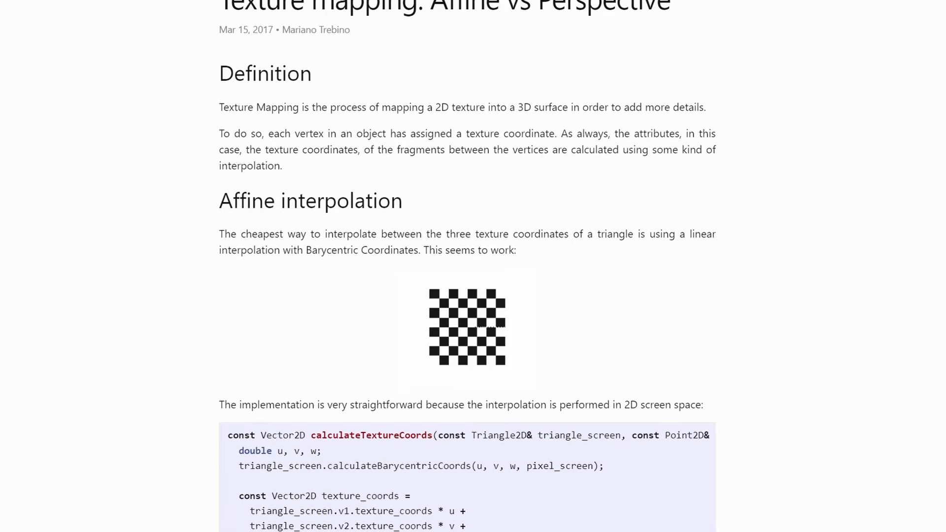
Step: Read the web article on texture mapping, covering the affine interpolation and perspective corrected interpolation sections
scroll(469, 266, "down", 3)
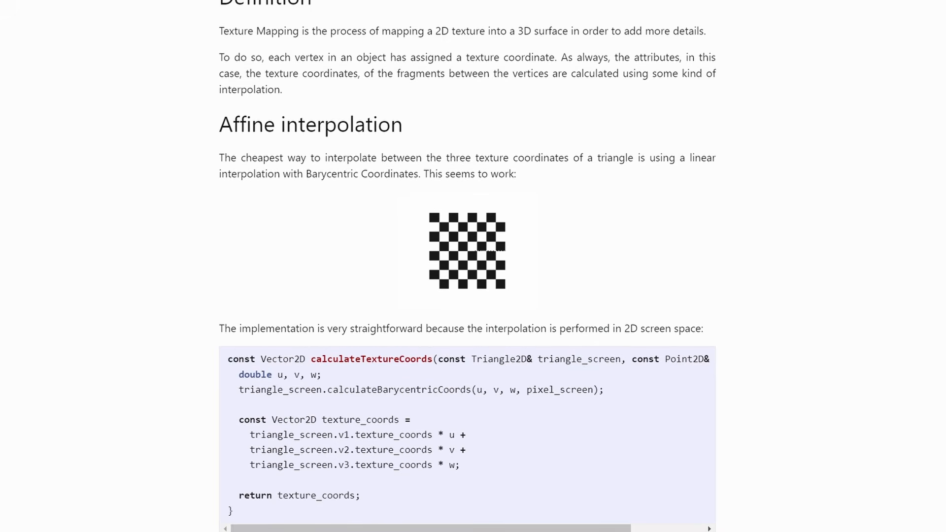
scroll(468, 266, "down", 4)
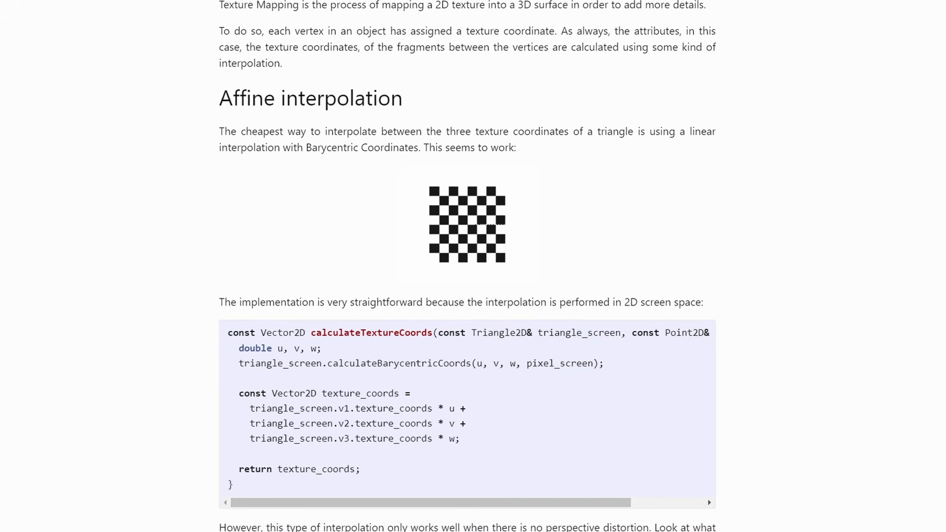
scroll(468, 266, "down", 4)
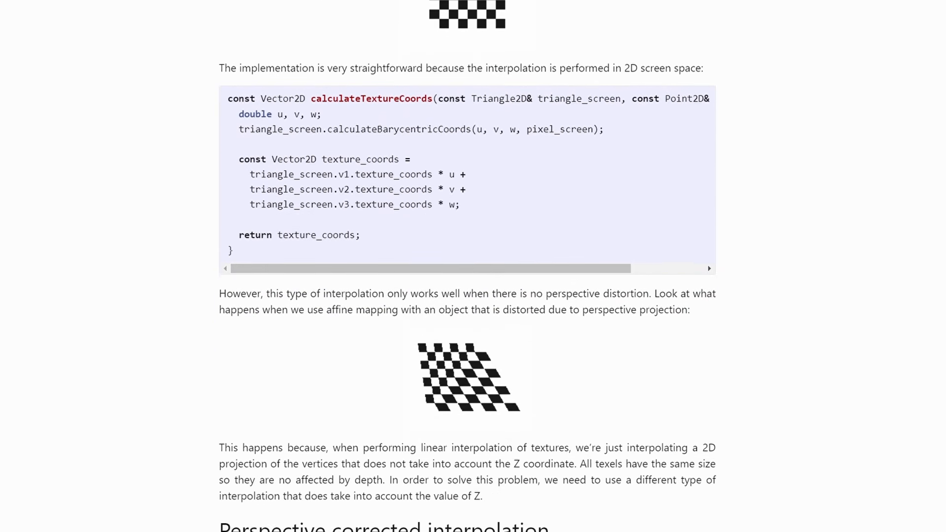
scroll(468, 266, "down", 4)
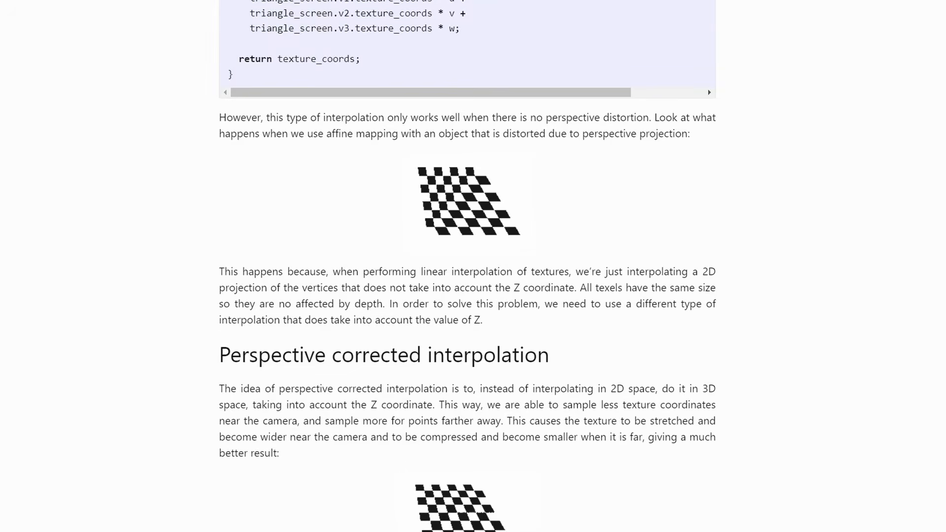
scroll(468, 266, "down", 2)
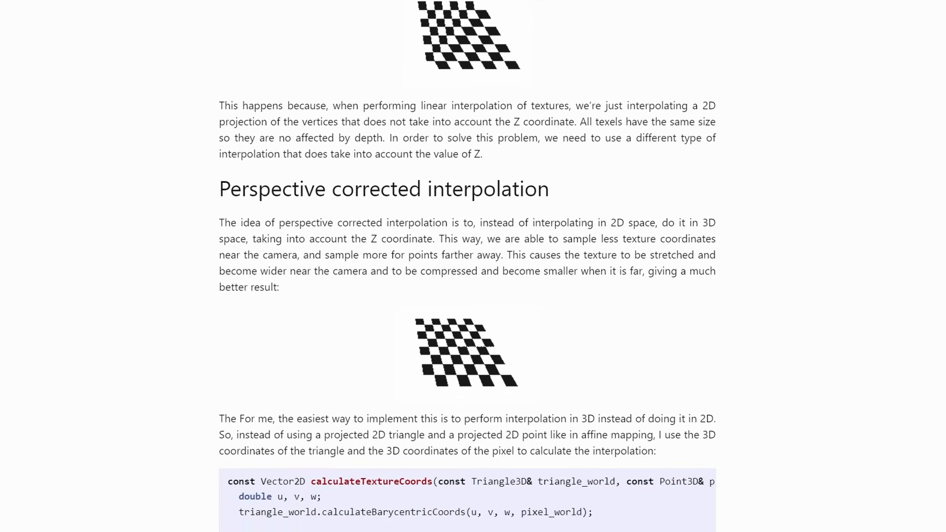
scroll(468, 266, "down", 4)
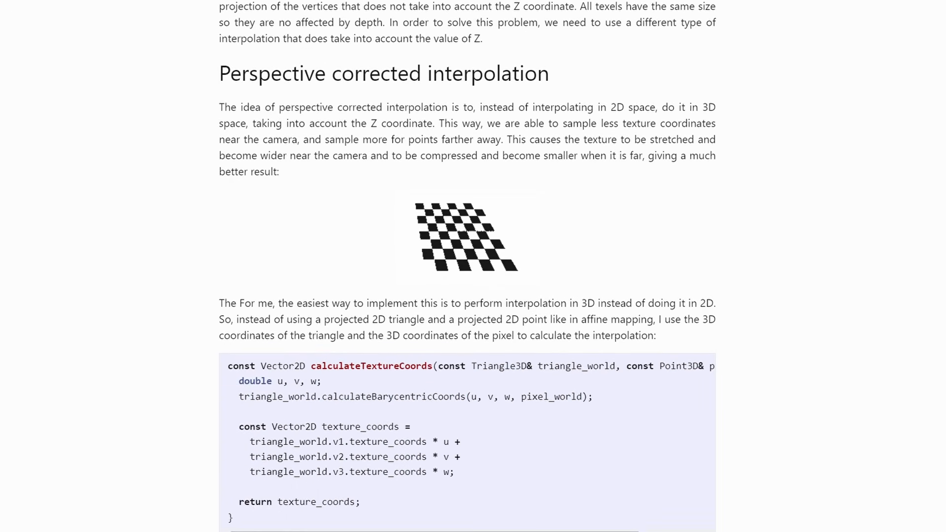
scroll(897, 362, "down", 2)
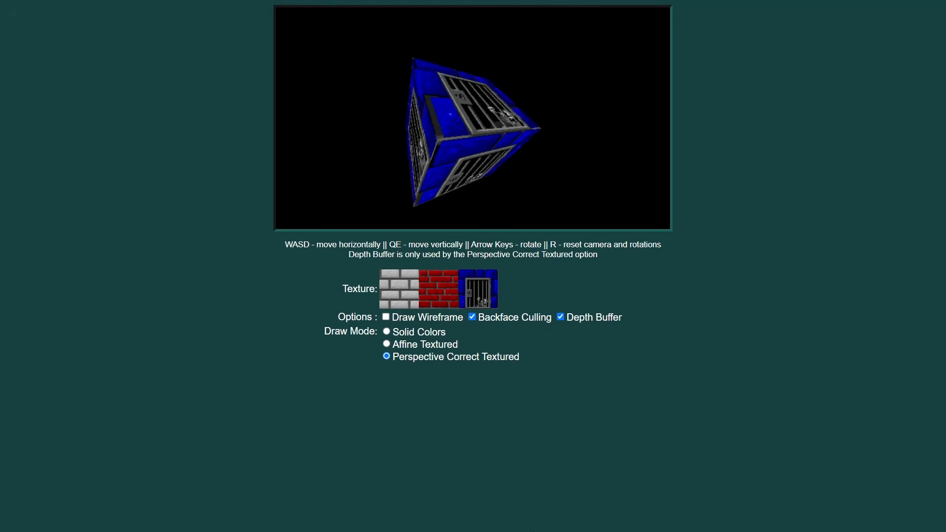
Step: In the textured cube web demo, set the draw mode to Affine Textured and turn on Draw Wireframe
left_click(442, 346)
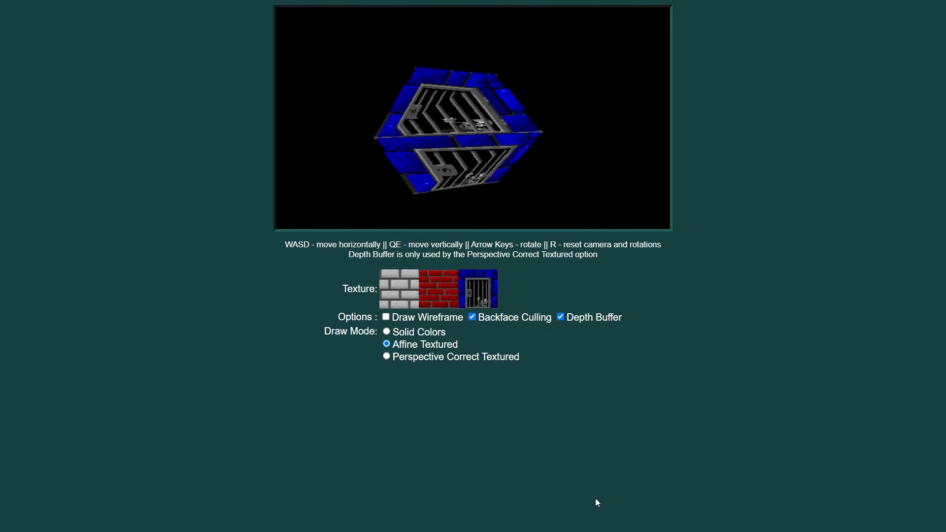
left_click(433, 319)
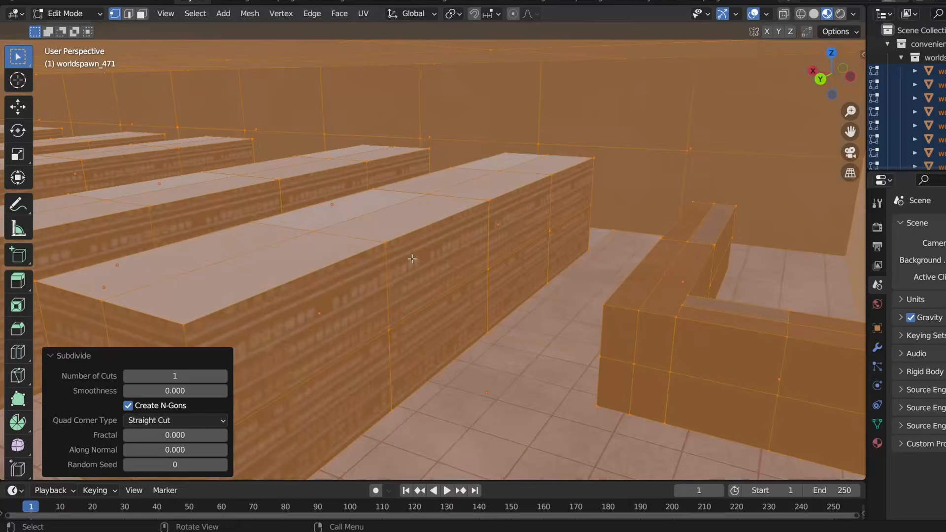
Step: In Blender, increase the number of cuts of the Subdivide operation on the convenience store mesh
middle_click_drag(375, 246, 405, 243)
scroll(406, 253, "down", 4)
left_click_drag(183, 376, 224, 376)
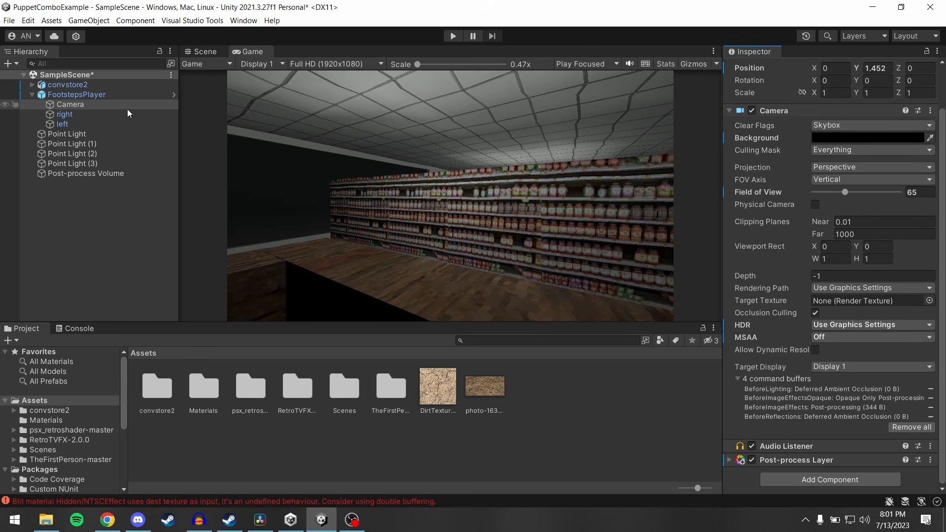
Step: In Unity, add the CRT Effect script to the FootstepsPlayer camera and disable its pixel mask
left_click(829, 478)
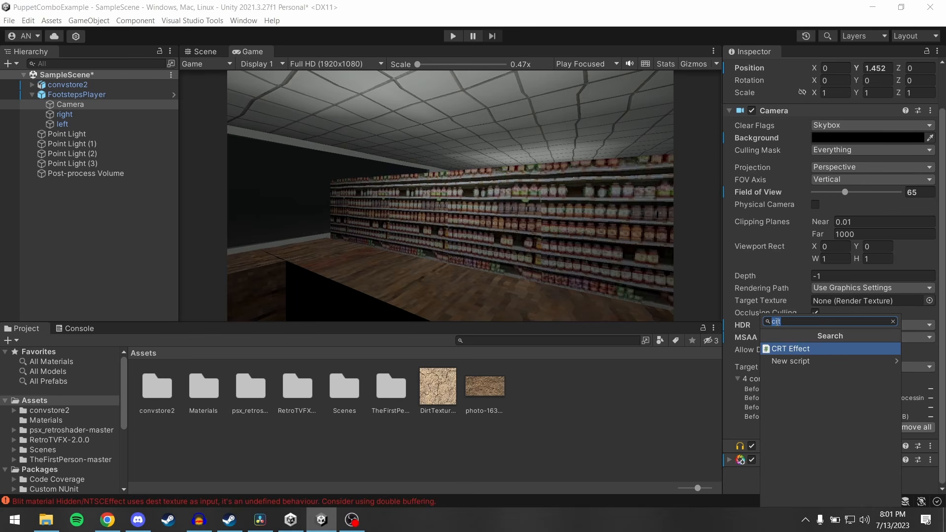
left_click(785, 349)
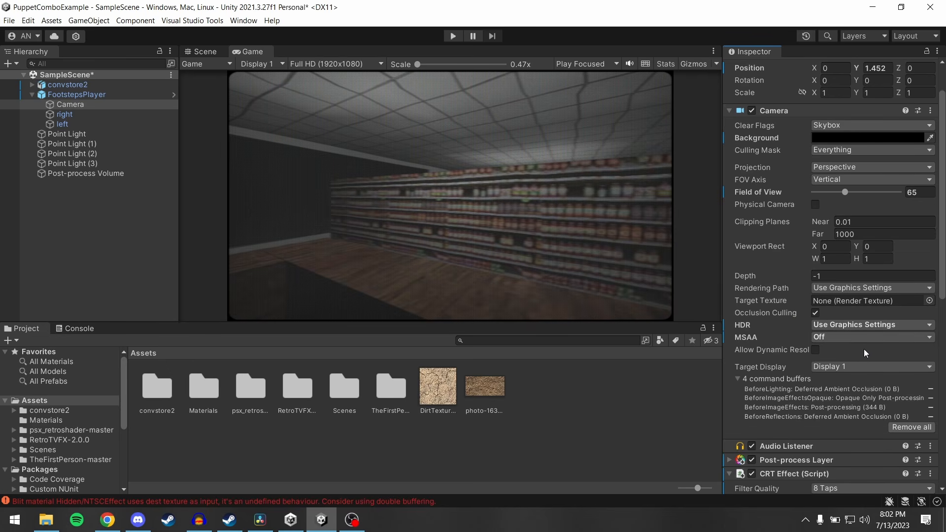
scroll(864, 349, "down", 8)
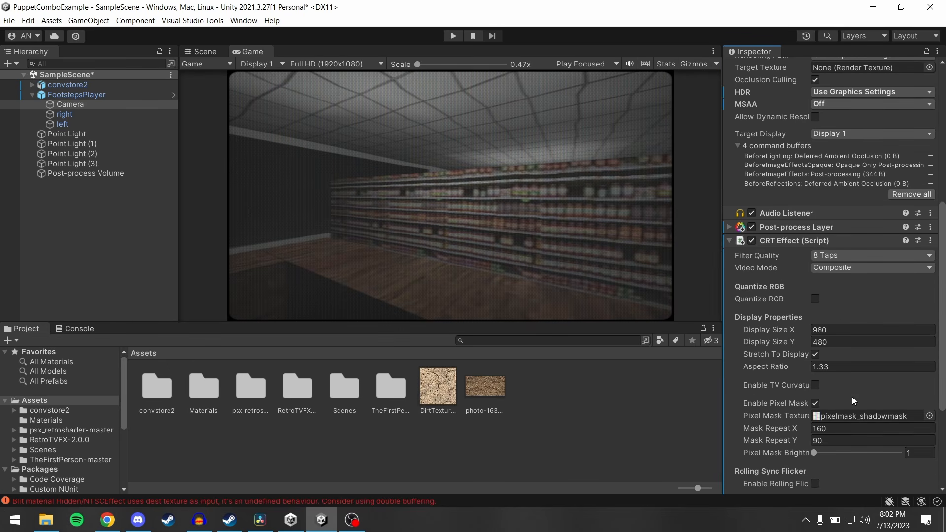
left_click(817, 404)
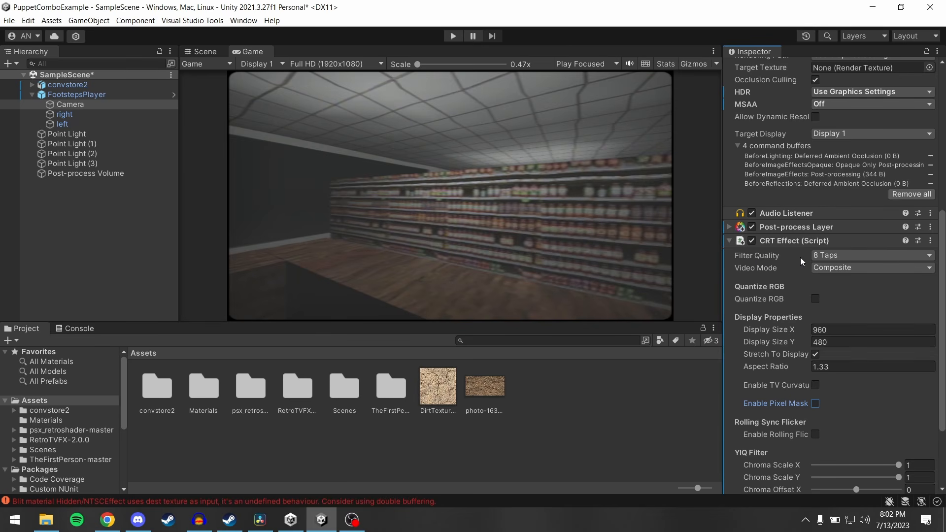
Step: Set the CRT Effect's filter quality to 24 Taps and its video mode to RF
left_click(820, 256)
left_click(827, 277)
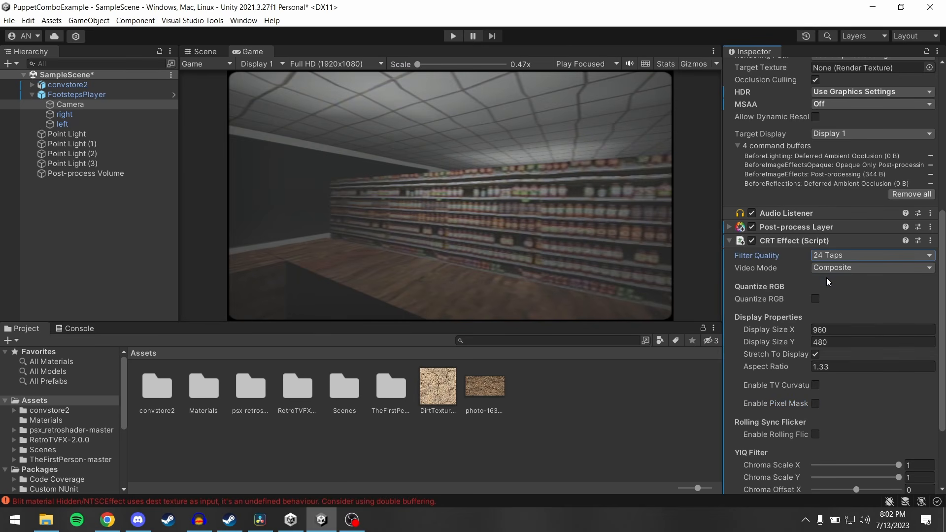
left_click(823, 268)
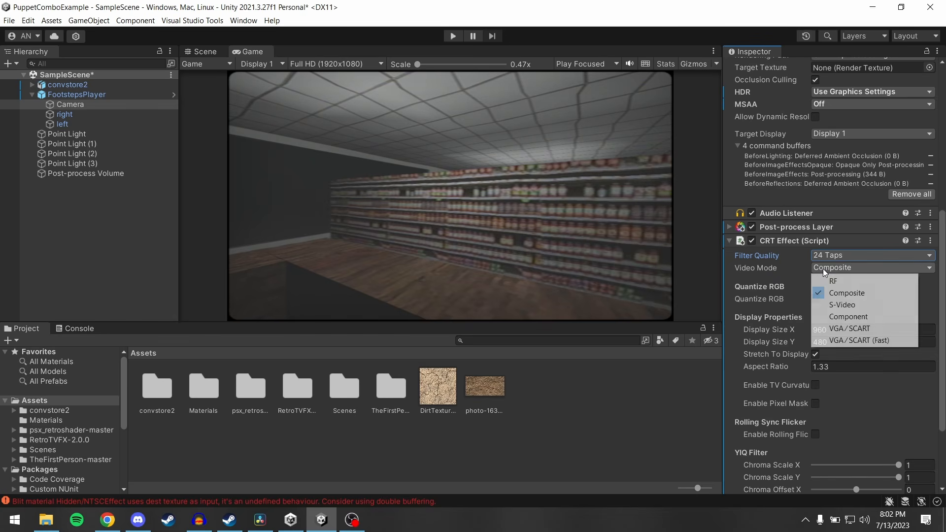
left_click(826, 279)
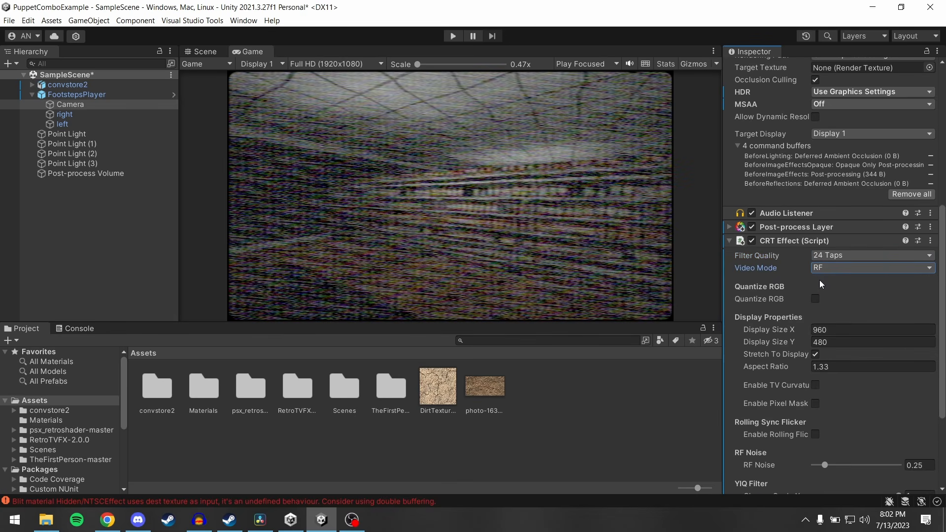
Step: Lower the CRT Effect's RF Noise to 0.01
scroll(820, 280, "down", 5)
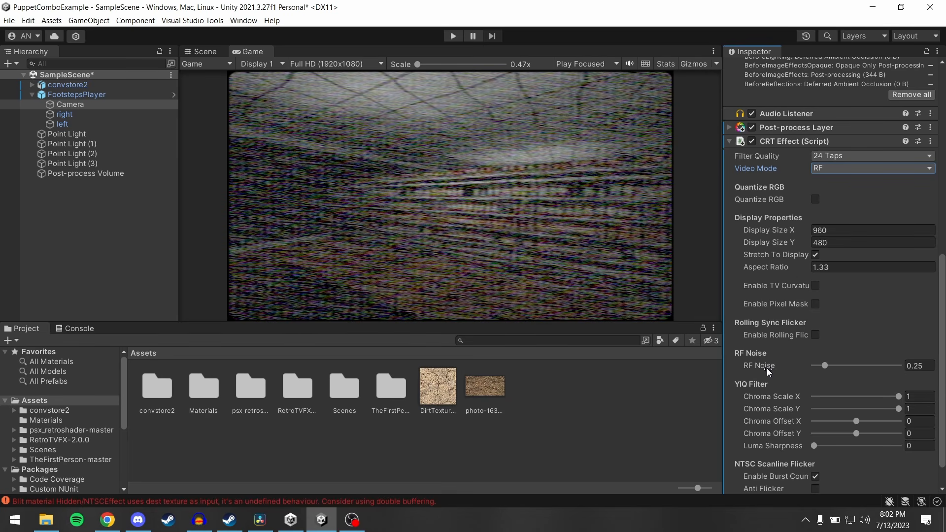
left_click_drag(770, 366, 759, 365)
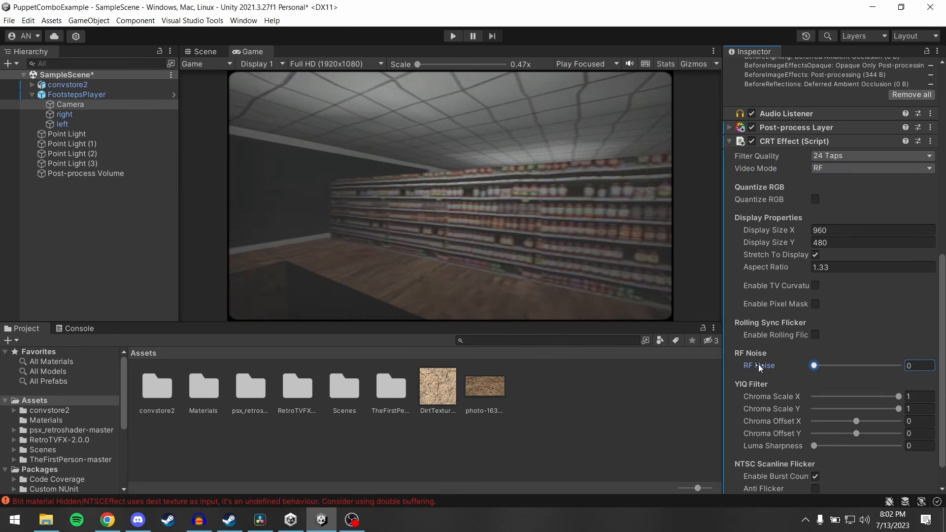
double_click(918, 361)
type("0.0")
type("2")
key("Return")
Step: Raise the CRT Effect's Luma Sharpness to 4 and run the game to preview the look
scroll(945, 326, "down", 2)
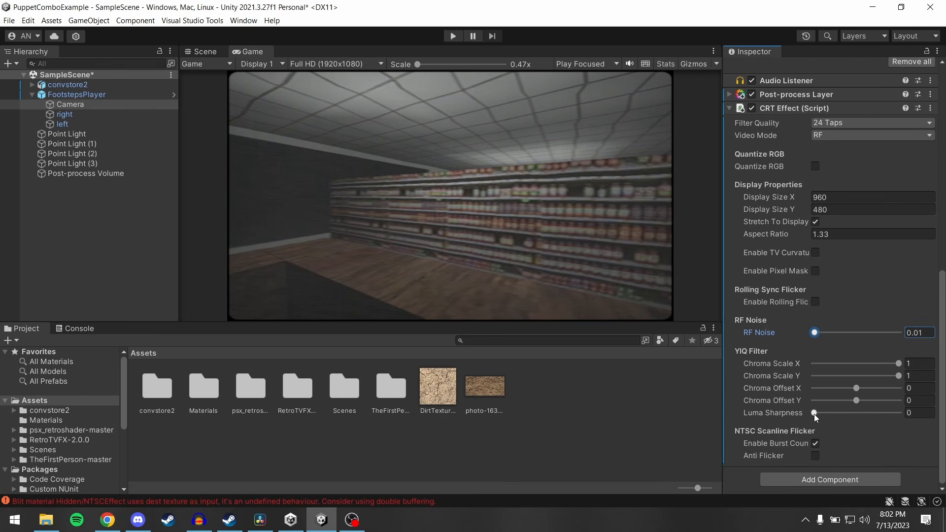
left_click_drag(814, 413, 900, 413)
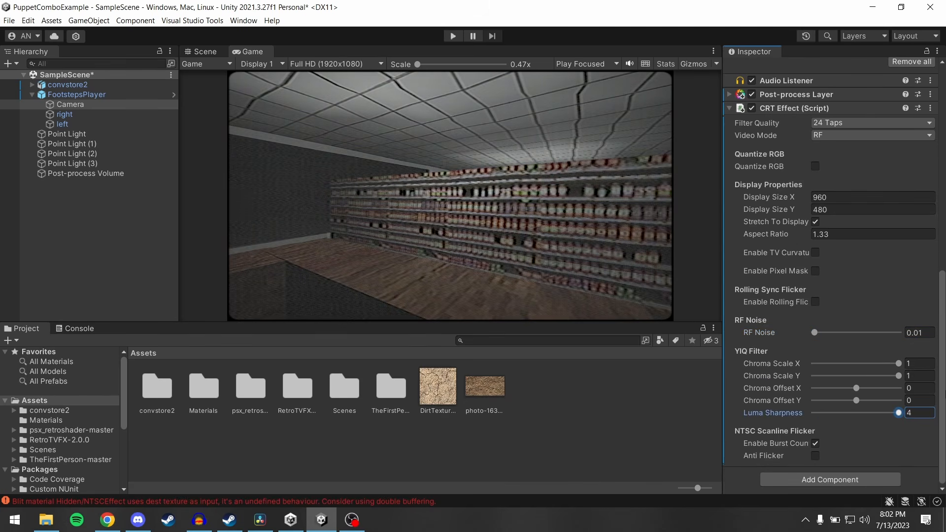
left_click(453, 36)
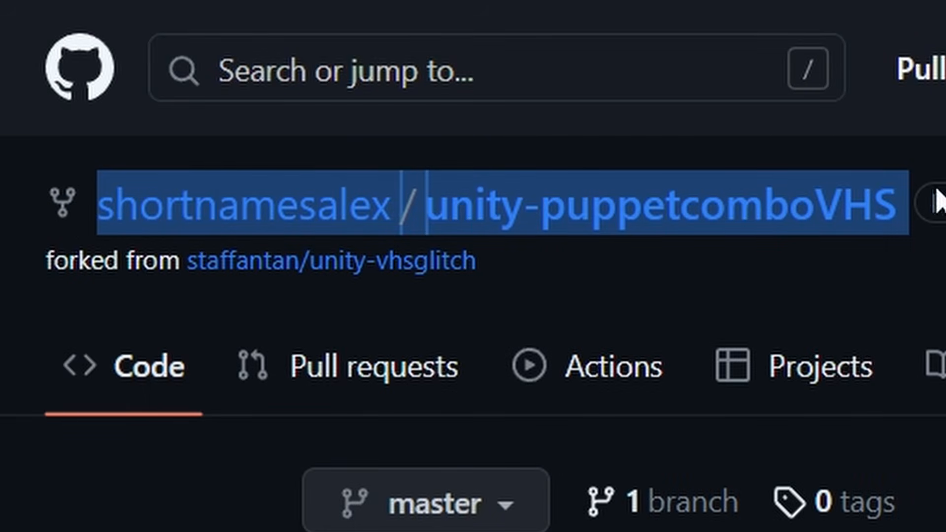
Step: In the Unity intro project, add the GlitchEffect component from unity-puppetcomboVHS to the Main Camera
scroll(874, 131, "down", 2)
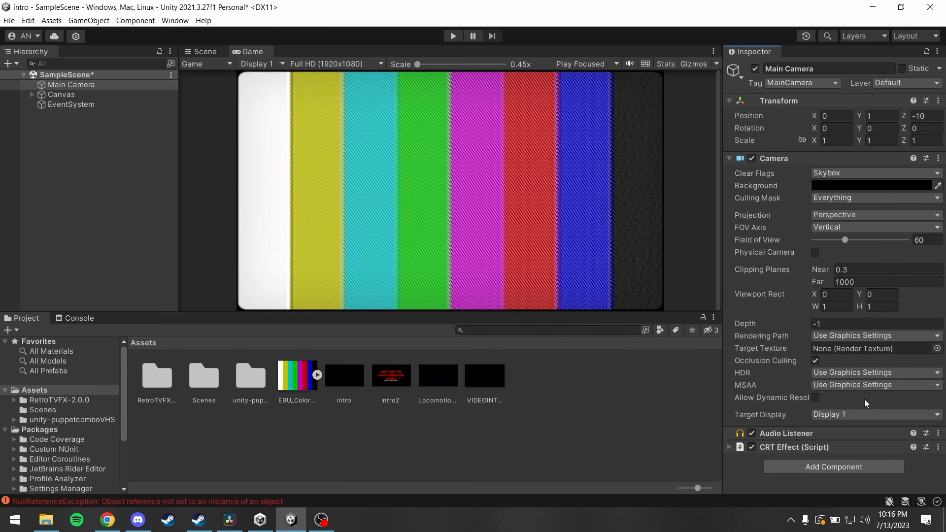
left_click(826, 467)
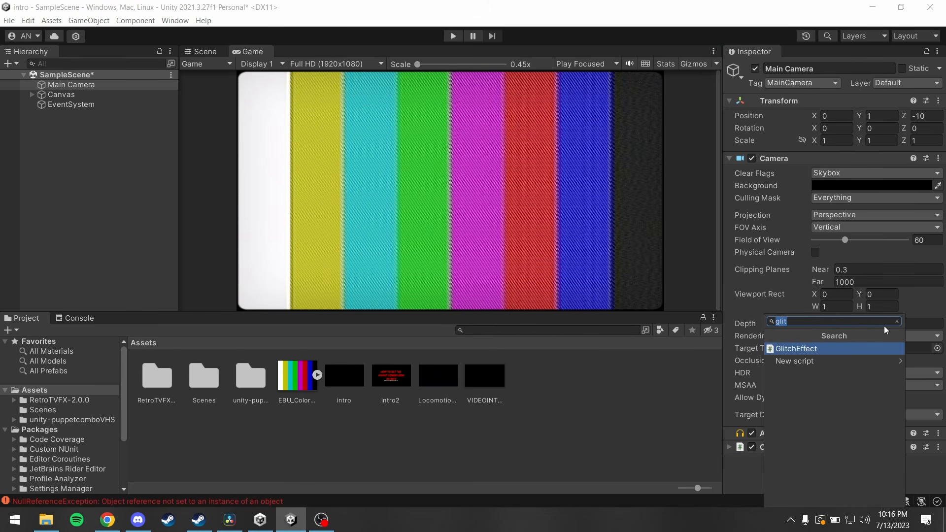
left_click(819, 349)
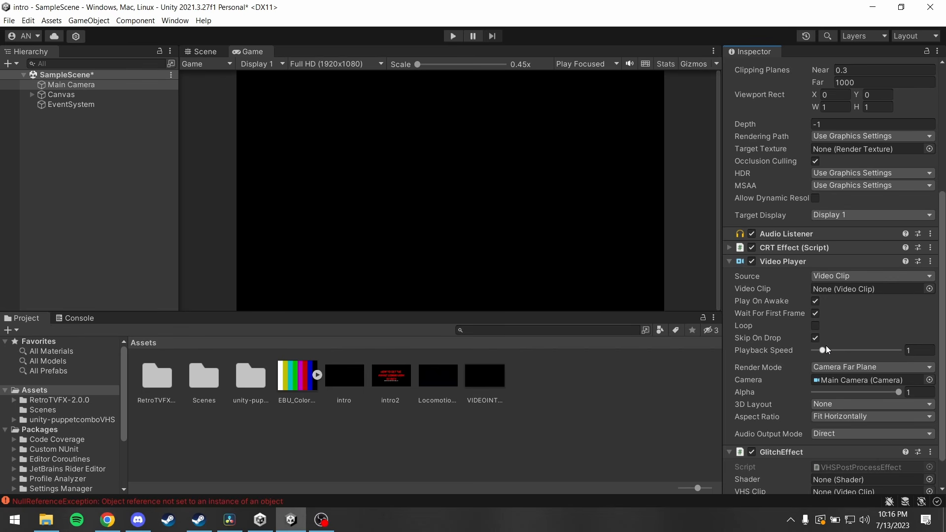
Step: Assign the VHSPostProcessEffect shader to the Main Camera's GlitchEffect component
scroll(826, 349, "down", 2)
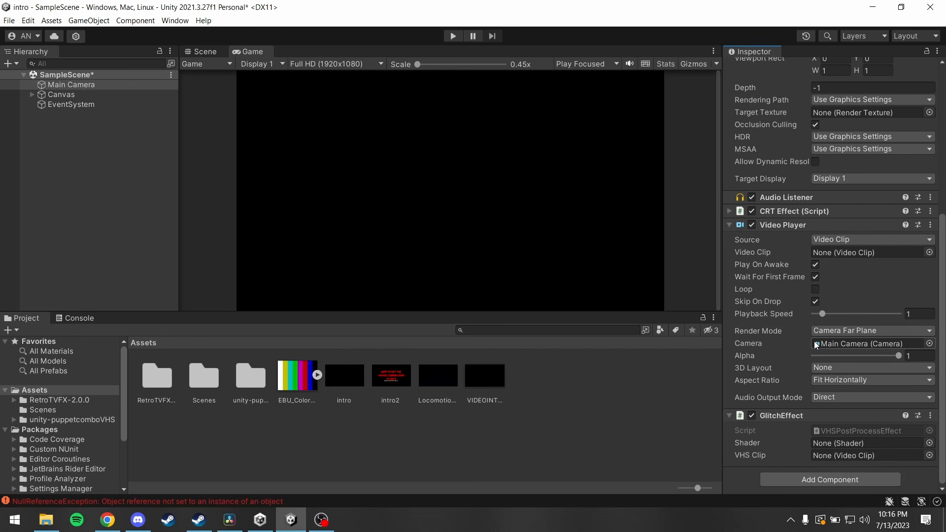
left_click(930, 443)
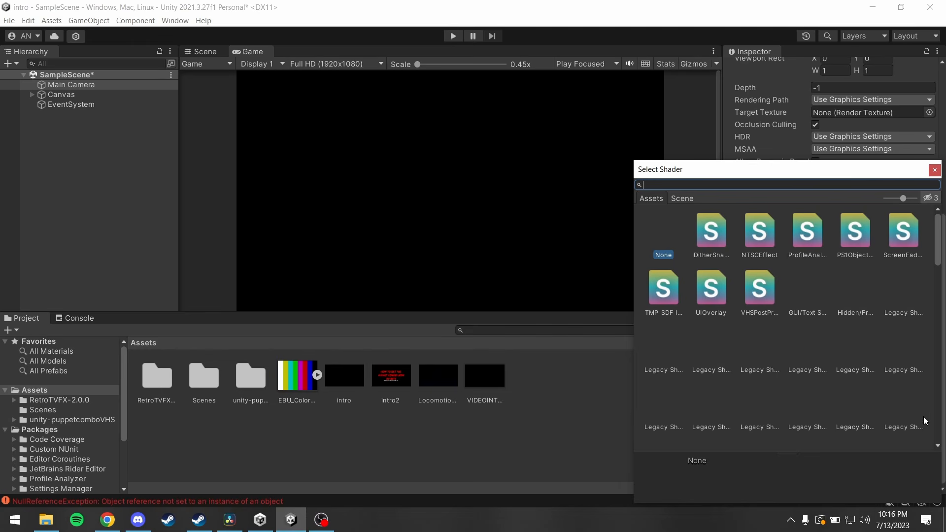
left_click(765, 296)
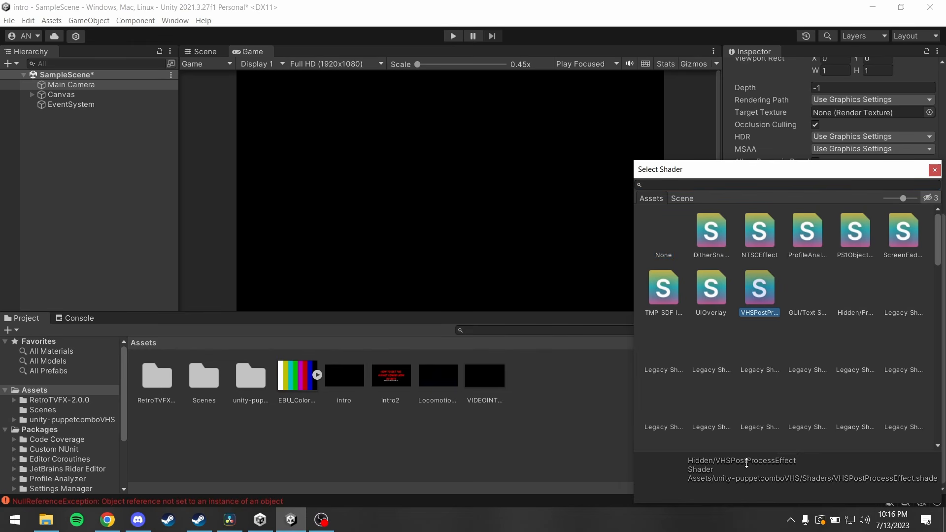
double_click(770, 313)
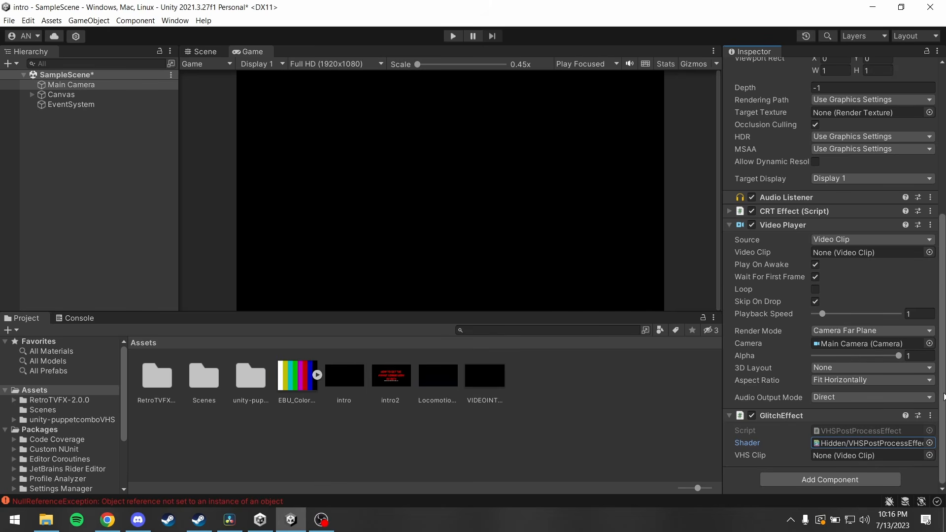
Step: Assign the glitch video clip to both the GlitchEffect's VHS Clip and the Video Player's Video Clip on the Main Camera
left_click(930, 456)
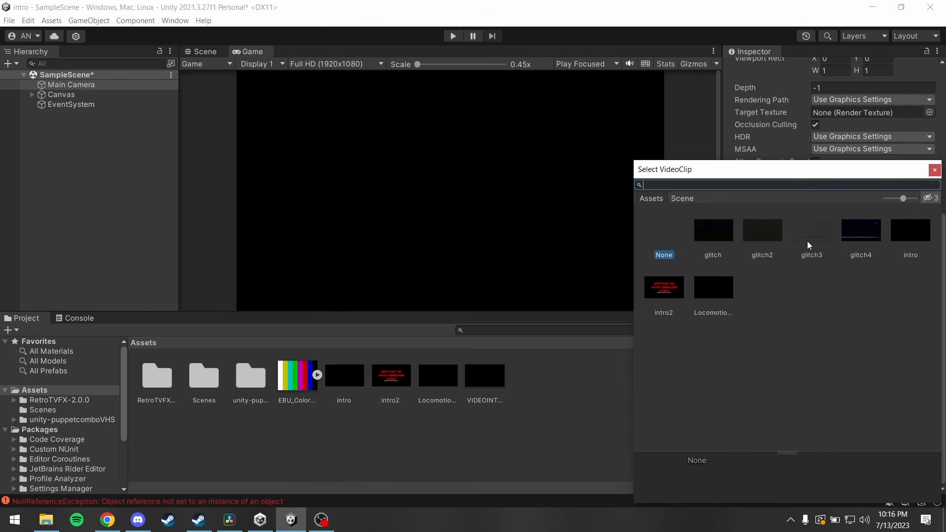
double_click(718, 243)
left_click(932, 254)
double_click(716, 235)
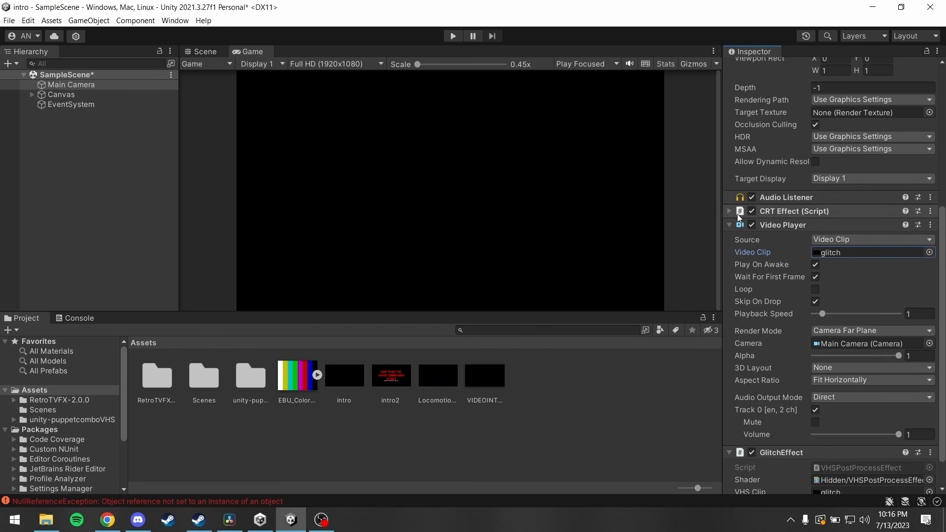
Step: Collapse the Video Player component and move GlitchEffect above both Video Player and CRT Effect in the Main Camera's component order
left_click(732, 226)
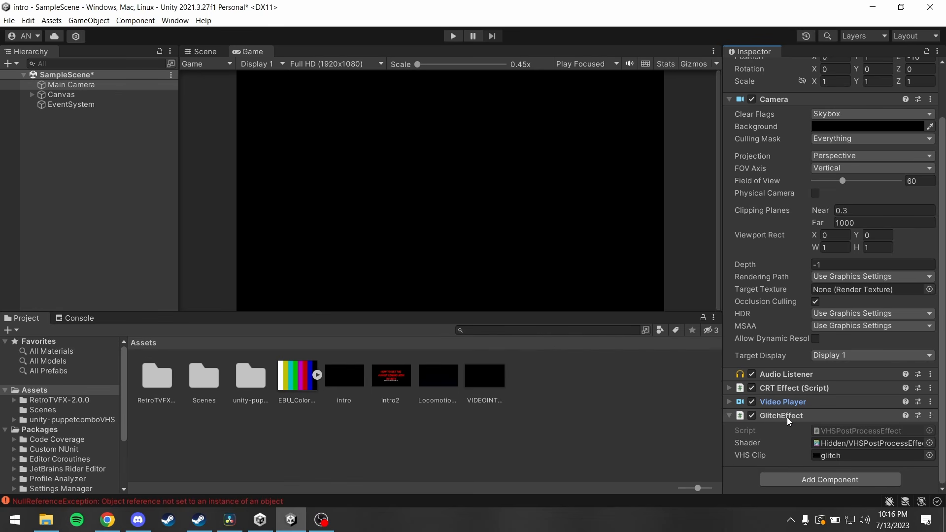
left_click(930, 416)
left_click(862, 324)
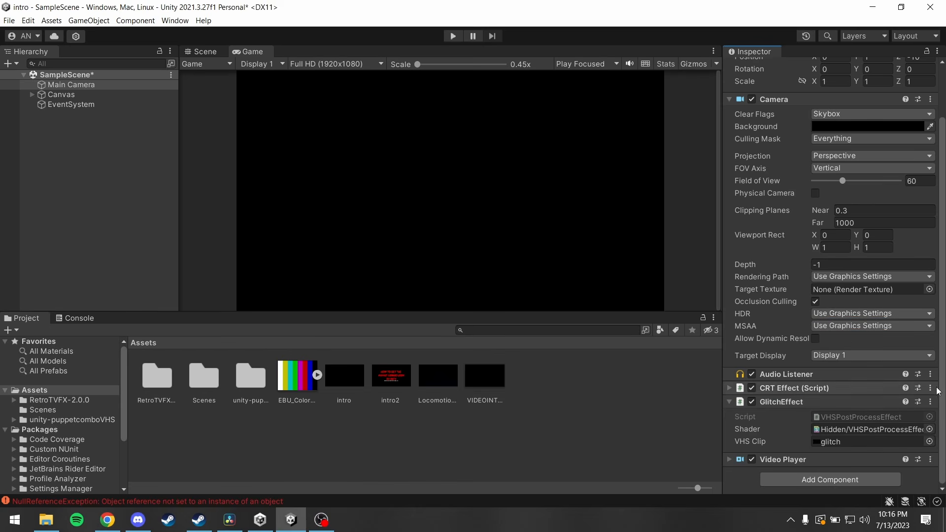
left_click(931, 402)
left_click(862, 312)
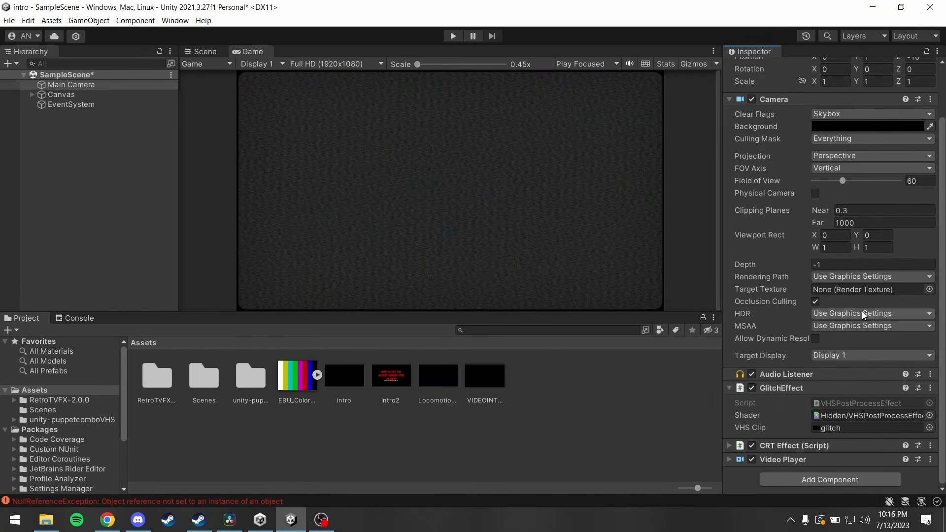
Step: Save SampleScene and run the game to preview the combined VHS and CRT effects
key("ctrl+s")
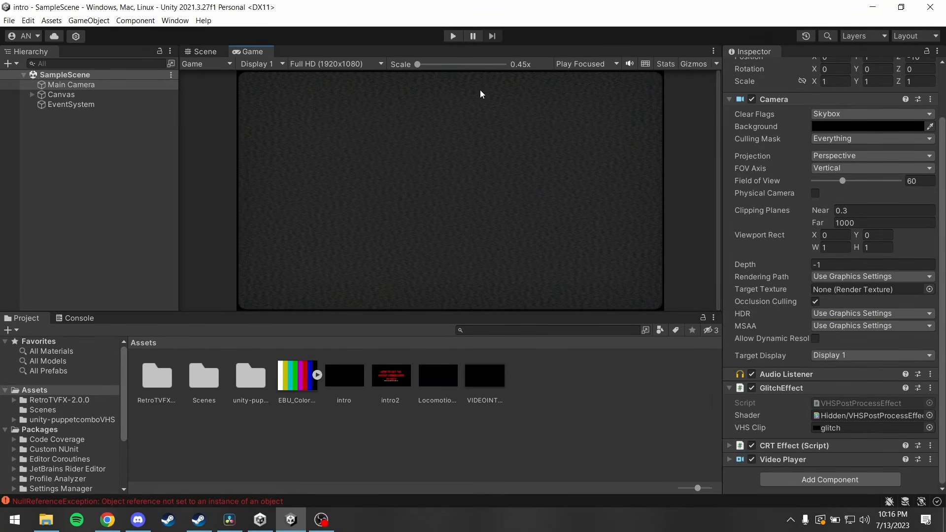
left_click(453, 36)
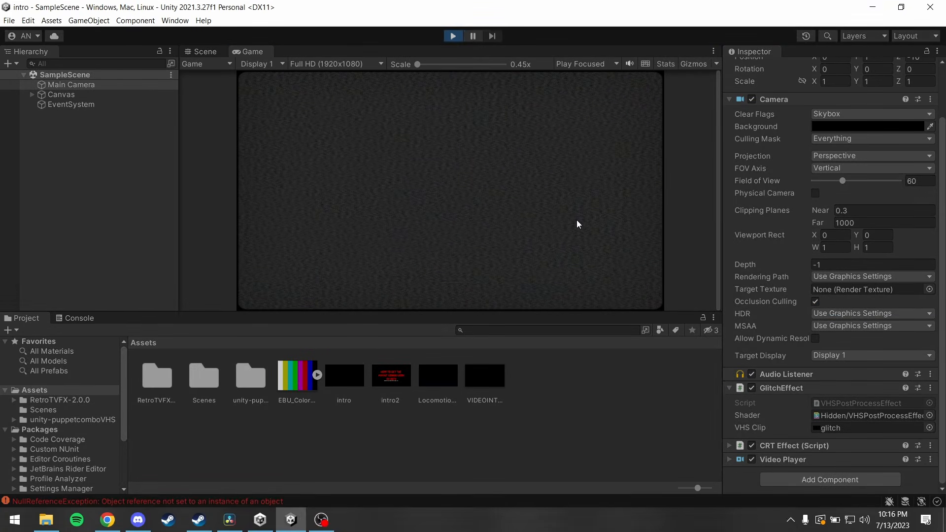